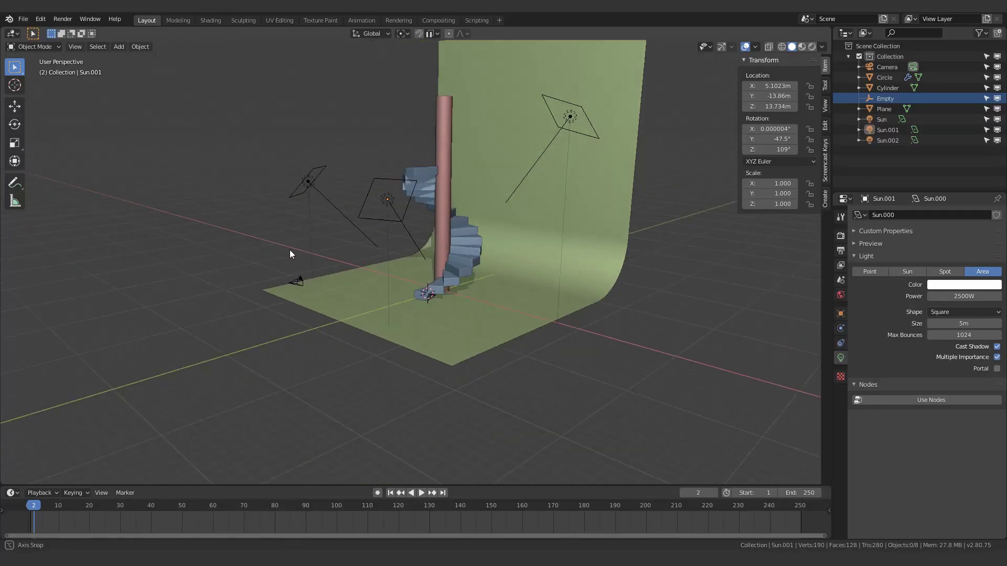
Select the spiral staircase and snap the 3D cursor to its origin at the base of the column
middle_drag(289, 250, 376, 275)
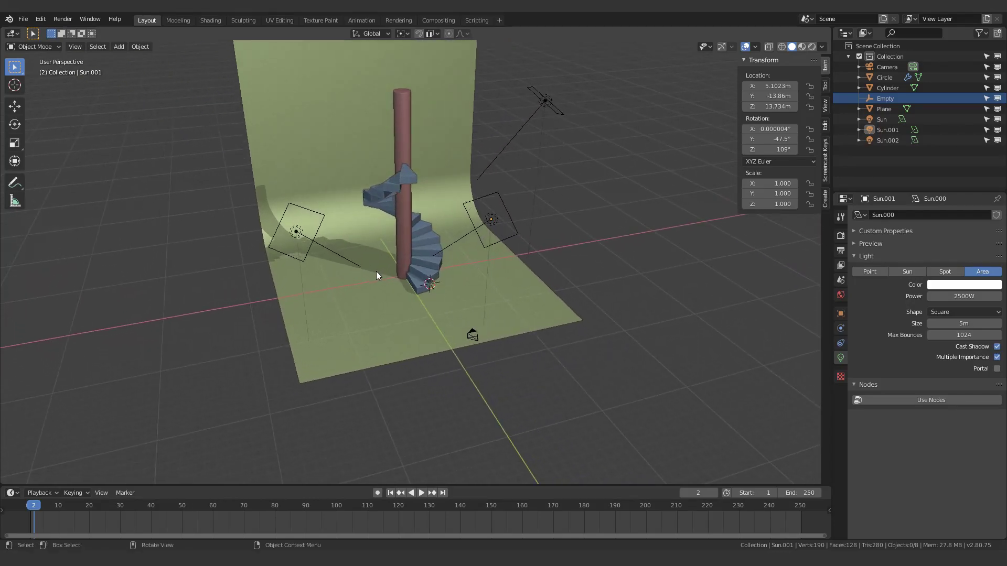
scroll(505, 312, up, 4)
middle_drag(442, 322, 426, 287)
click(388, 314)
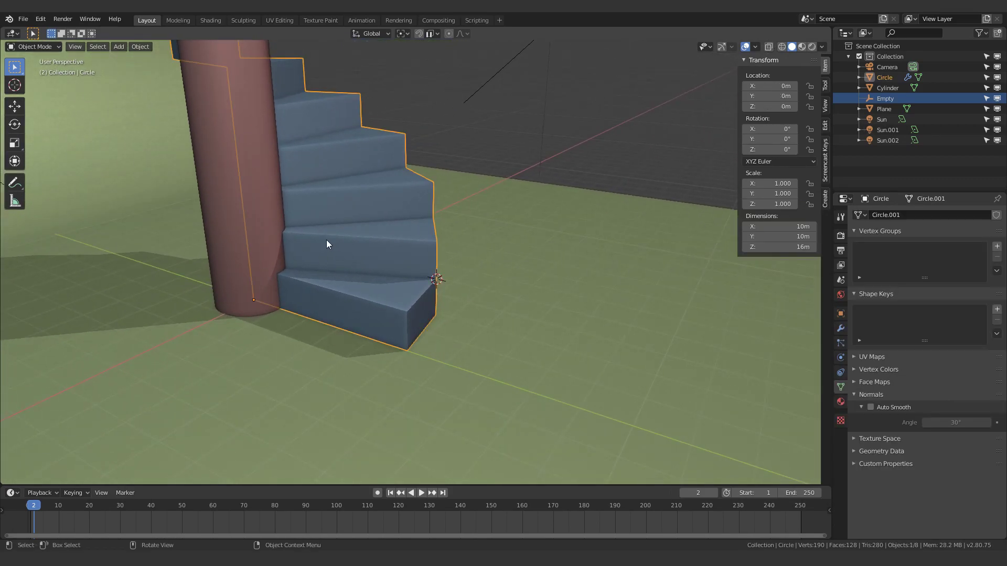
middle_drag(264, 308, 307, 294)
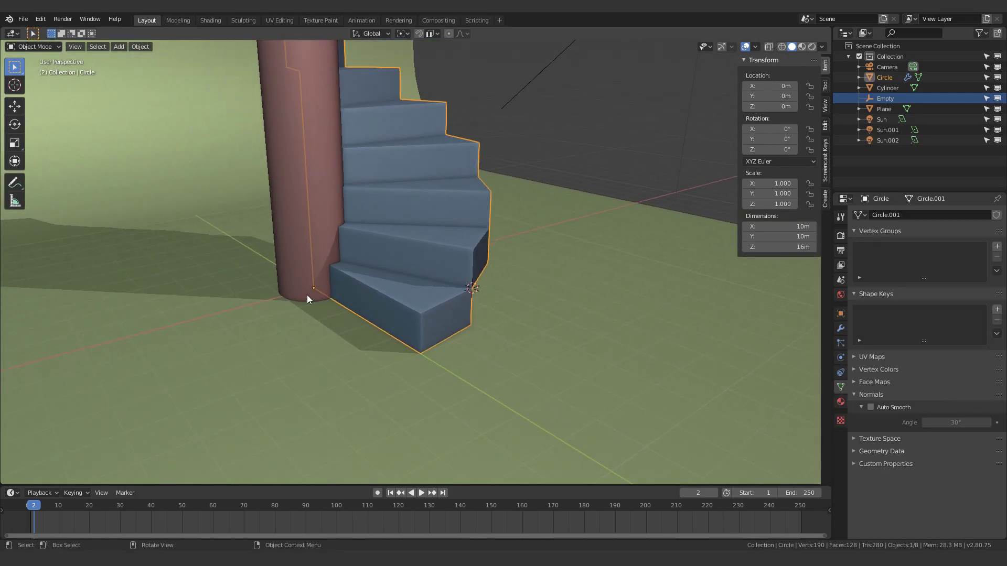
key(shift+s)
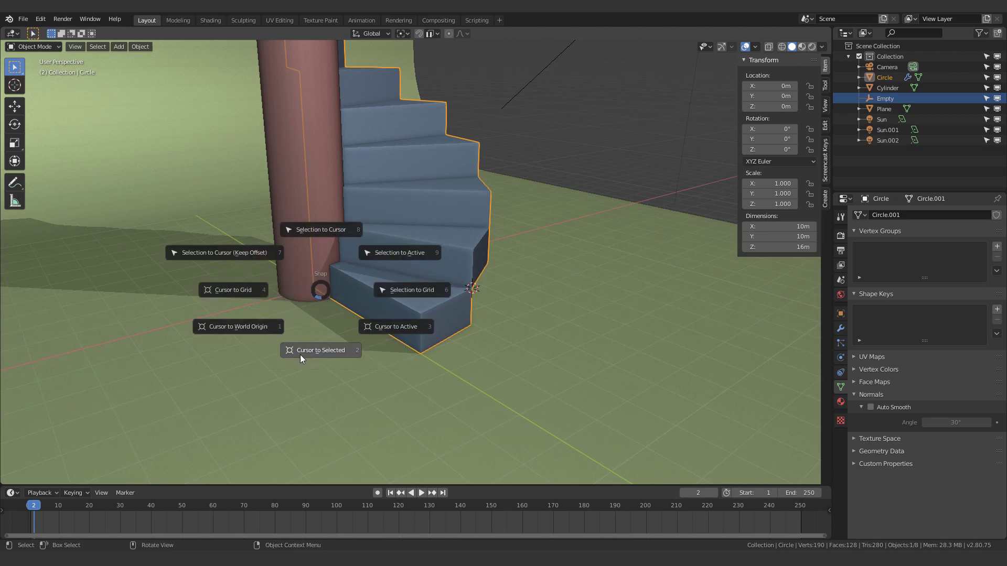
click(385, 329)
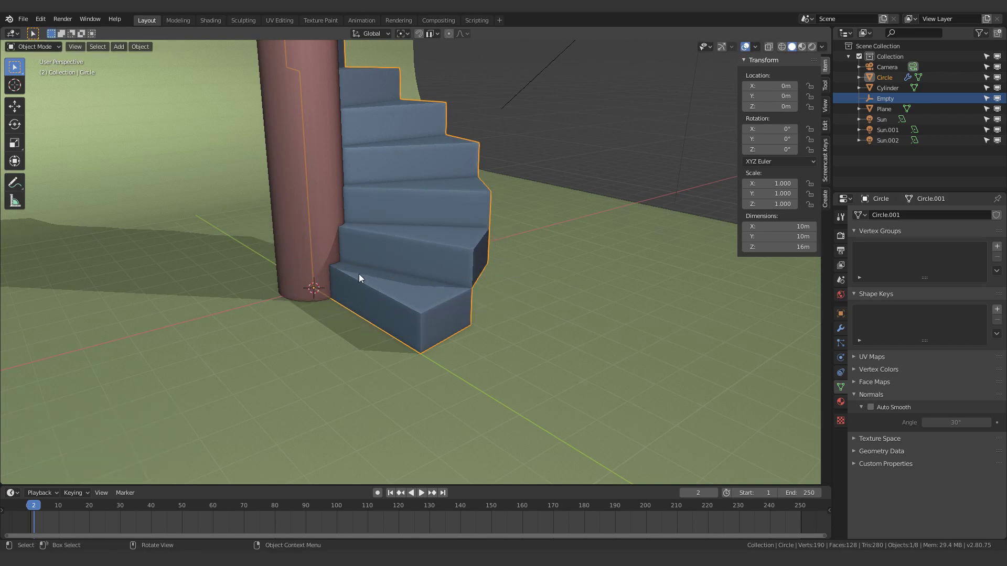
click(824, 160)
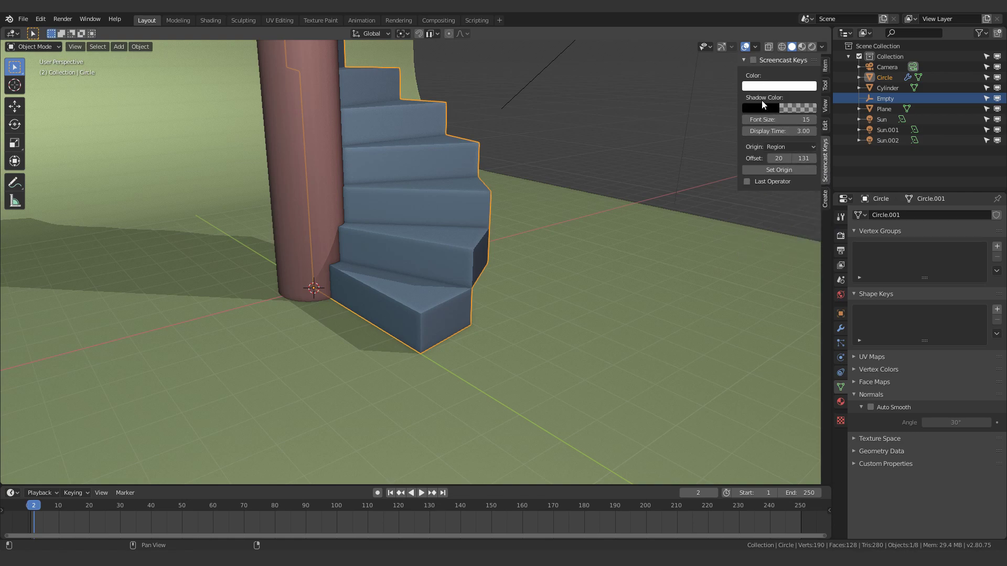
click(826, 66)
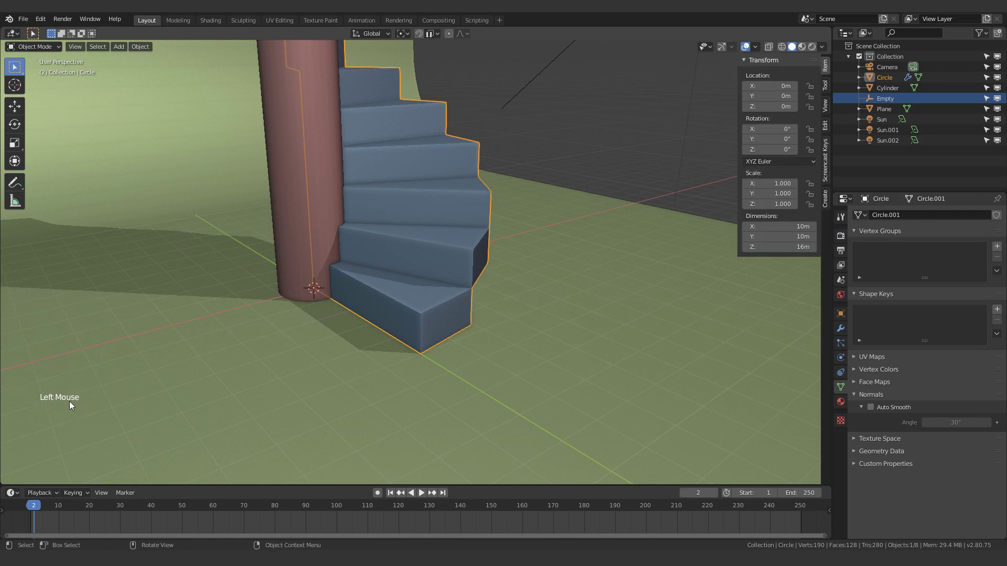
Add a cylinder mesh with 32 vertices, 1 m radius and 2 m depth at the 3D cursor
middle_drag(514, 283, 458, 323)
key(shift+a)
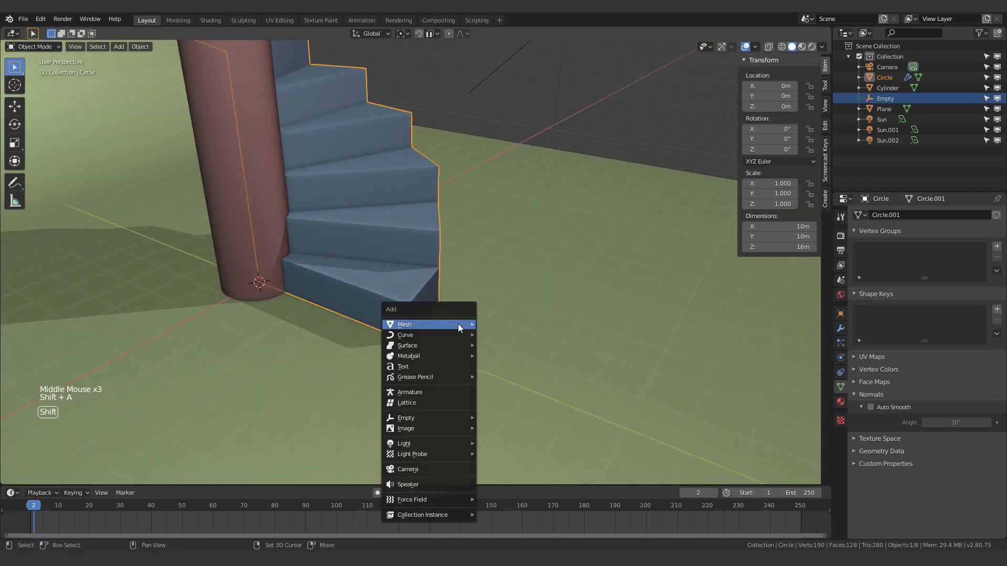
mouse_move(458, 323)
click(505, 377)
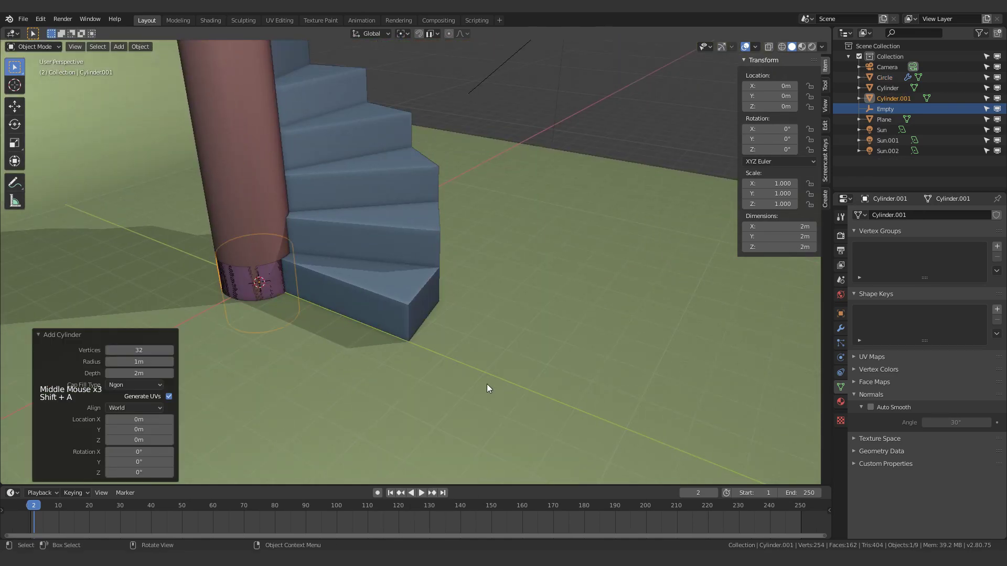
In Edit Mode, move the cylinder's geometry about -4.9 m along Y to the first step's outer corner and scale it to about 0.211
scroll(249, 307, up, 4)
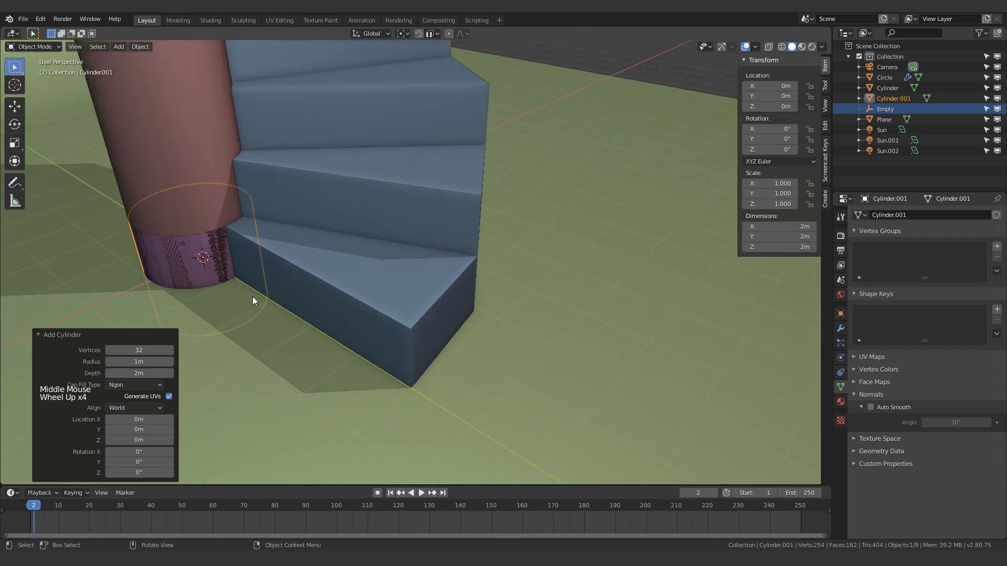
key(Tab)
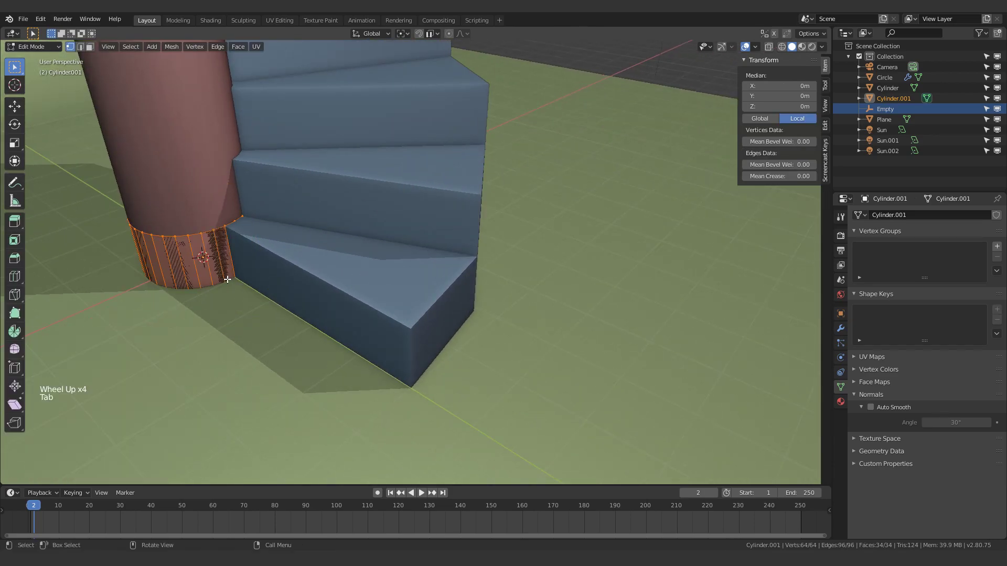
key(g)
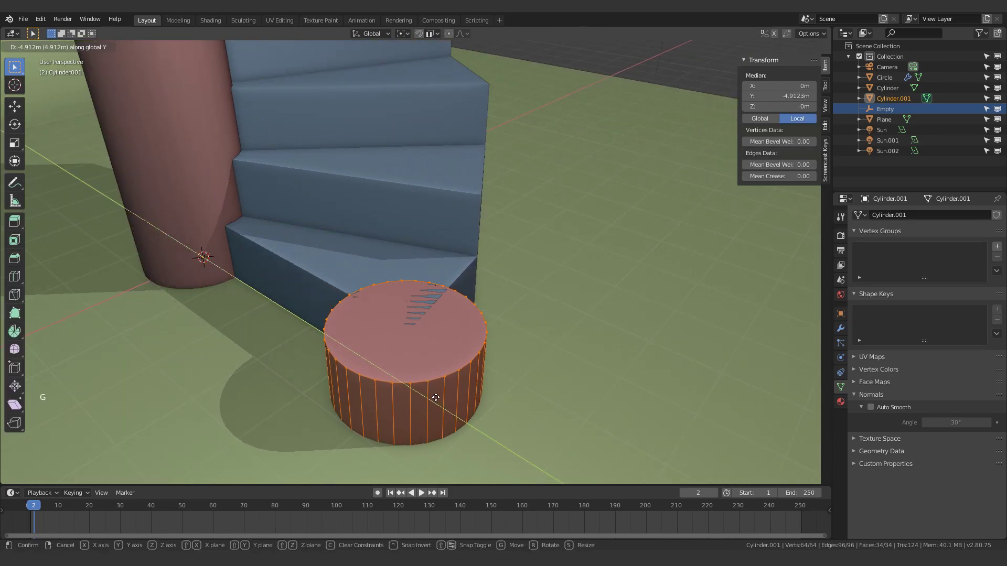
click(435, 397)
key(s)
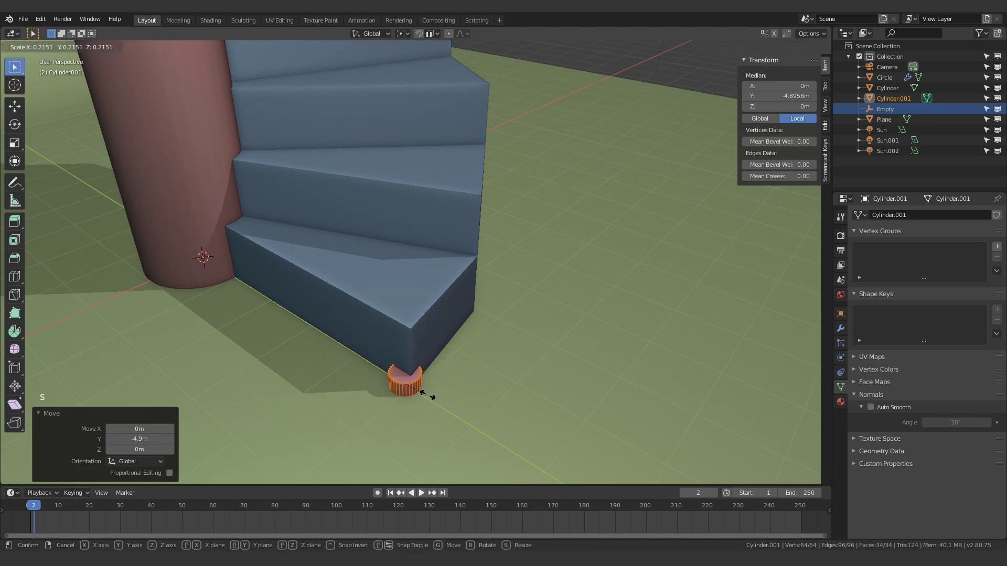
click(426, 395)
From the top view, shift the small cylinder outward along Y to about -4.99 m so it centres on the first step's corner
middle_drag(426, 394, 388, 458)
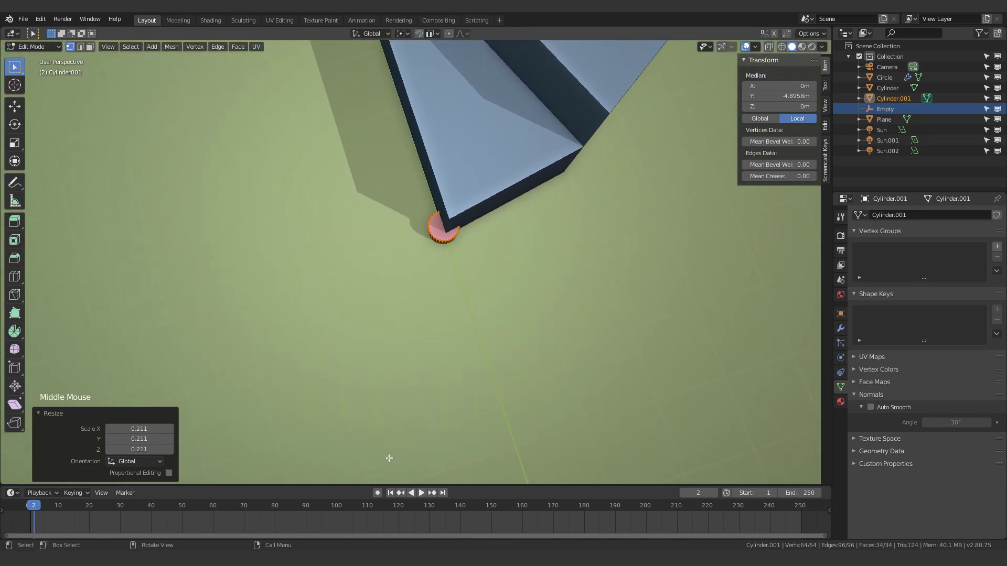
key(KP_7)
scroll(640, 223, up, 5)
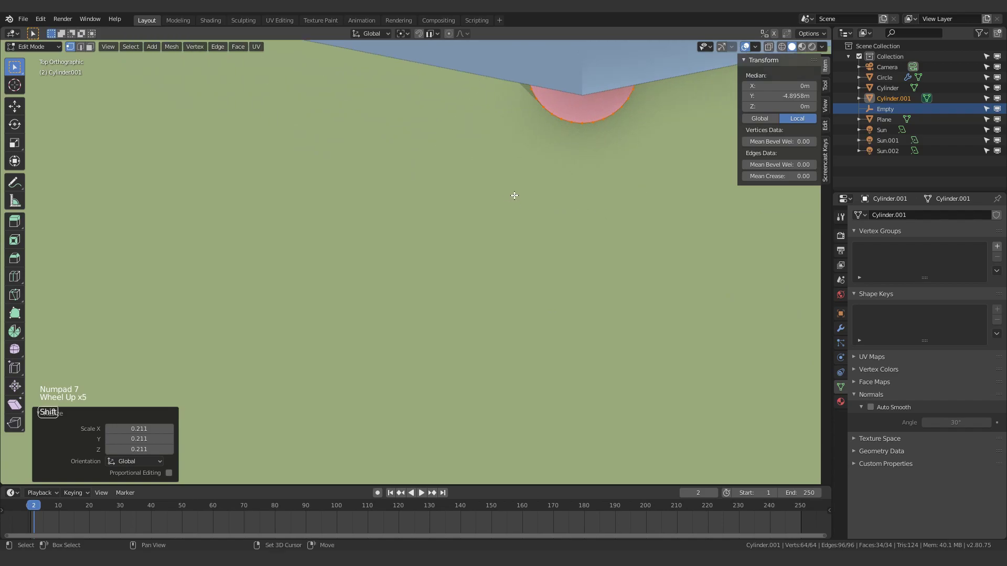
scroll(476, 298, down, 1)
shift+middle_drag(514, 196, 431, 184)
key(g)
middle_click(461, 338)
click(465, 341)
Raise the small cylinder along Z so it sits above the ground beside the first step's corner
scroll(466, 341, down, 1)
scroll(408, 373, down, 2)
key(g)
key(z)
click(414, 303)
Select the cylinder's bottom face and, with vertex snapping enabled, lower it along Z to the bottom corner of the first step
key(3)
click(412, 278)
scroll(412, 278, up, 3)
shift+click(421, 32)
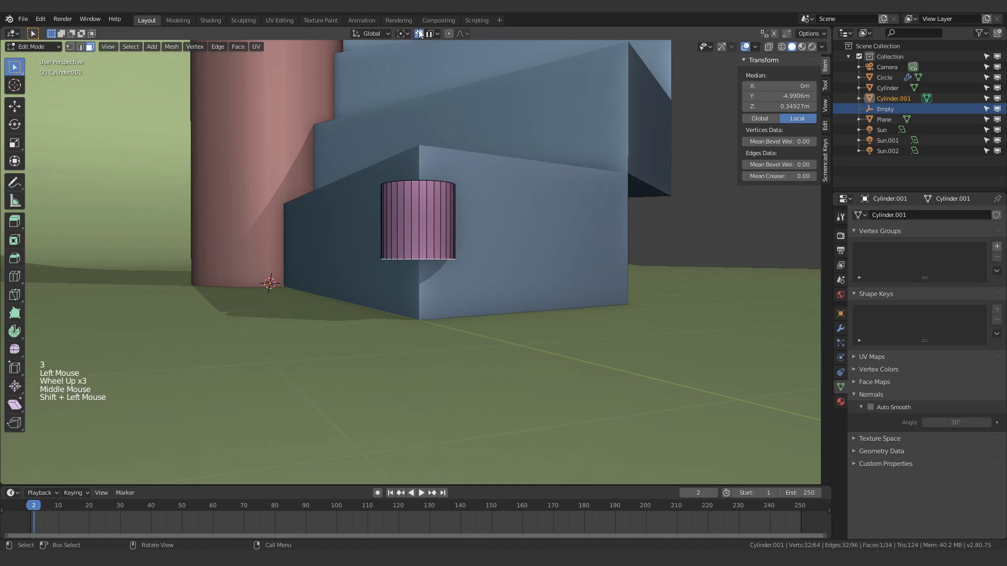
click(435, 33)
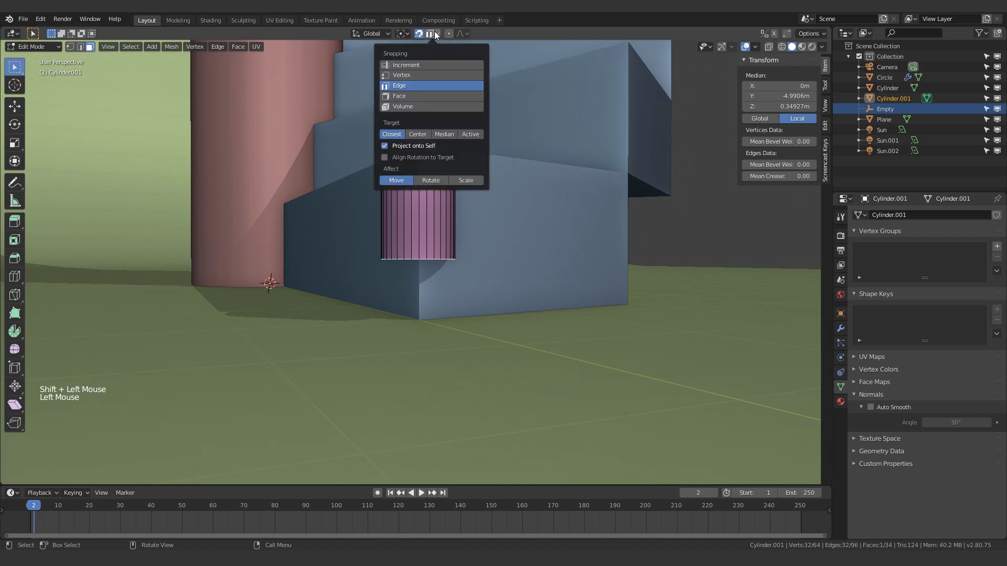
click(414, 75)
key(g)
key(z)
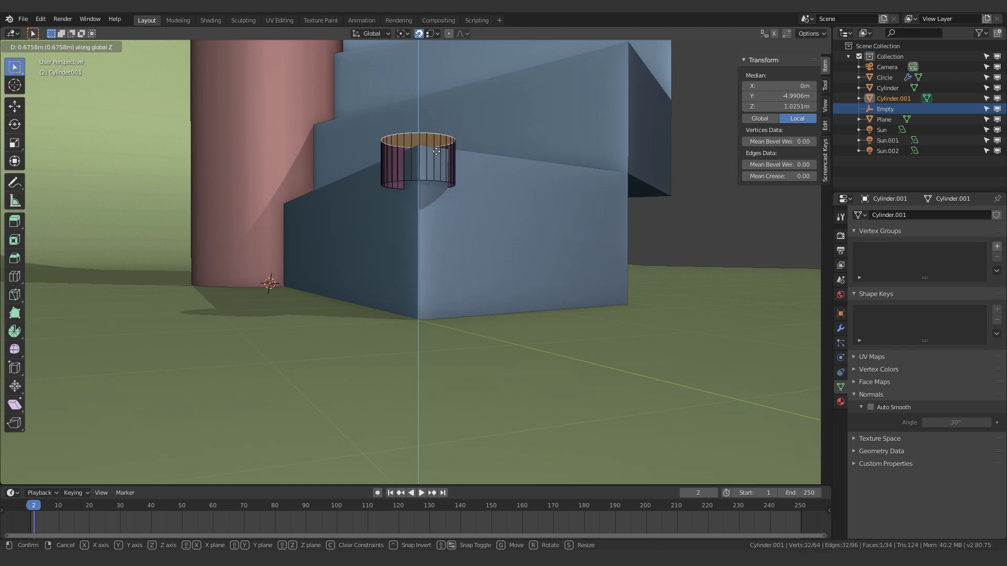
click(424, 332)
middle_drag(424, 330, 464, 315)
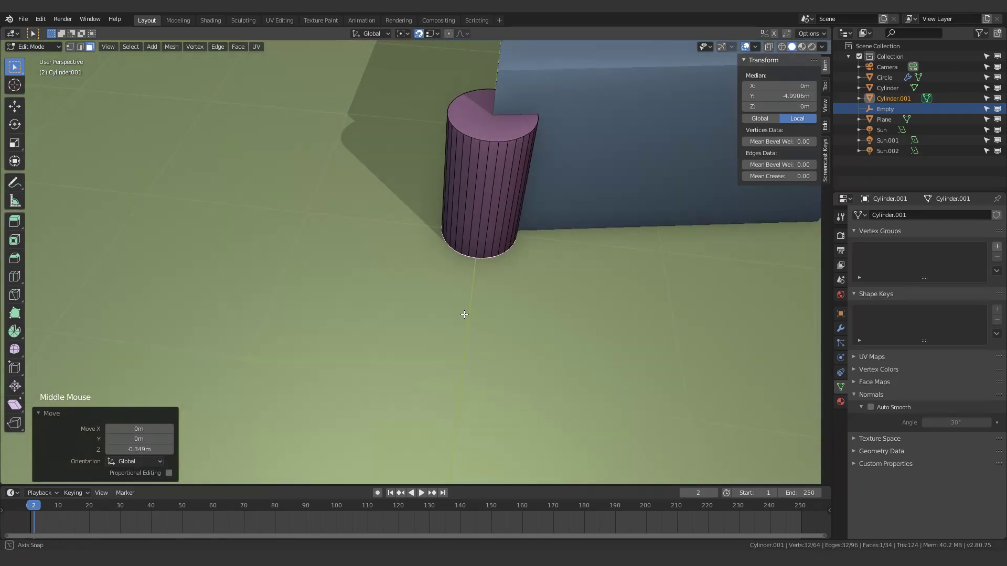
With snapping off, raise the cylinder's top face about 2.8 m along Z to form a railing post, and return to Object Mode
scroll(435, 193, down, 5)
key(3)
click(436, 193)
middle_drag(435, 193, 384, 330)
scroll(521, 213, down, 3)
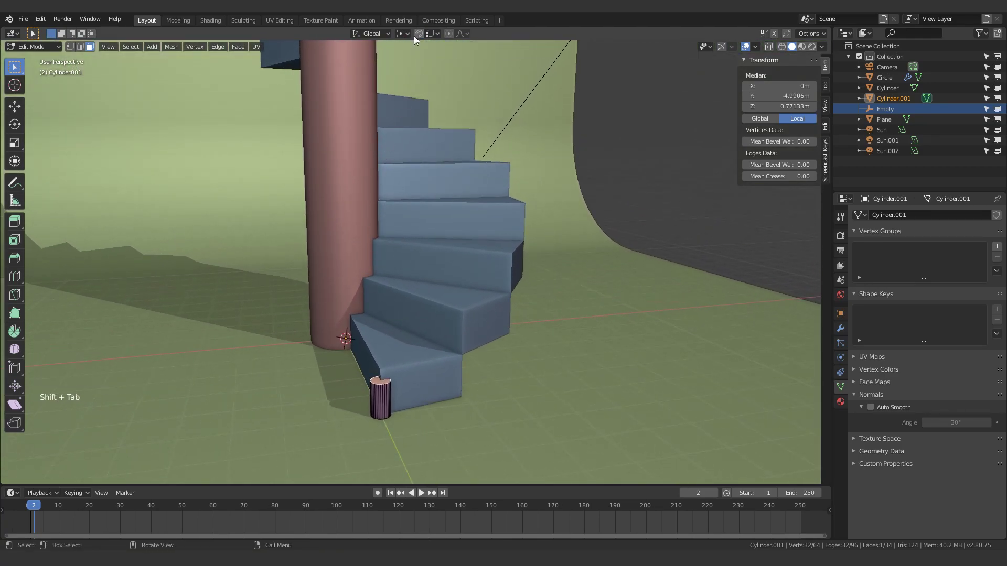
key(g)
key(z)
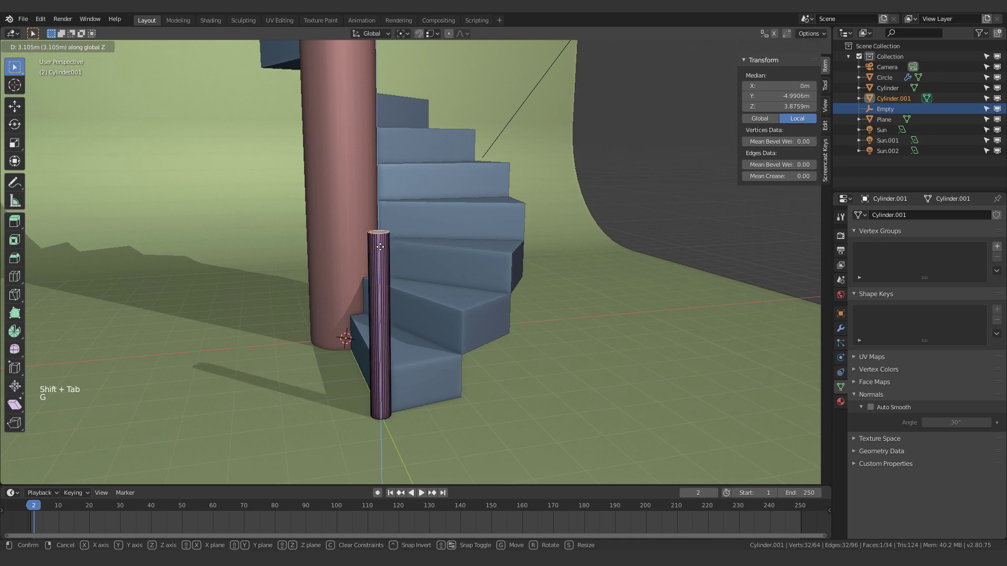
click(381, 264)
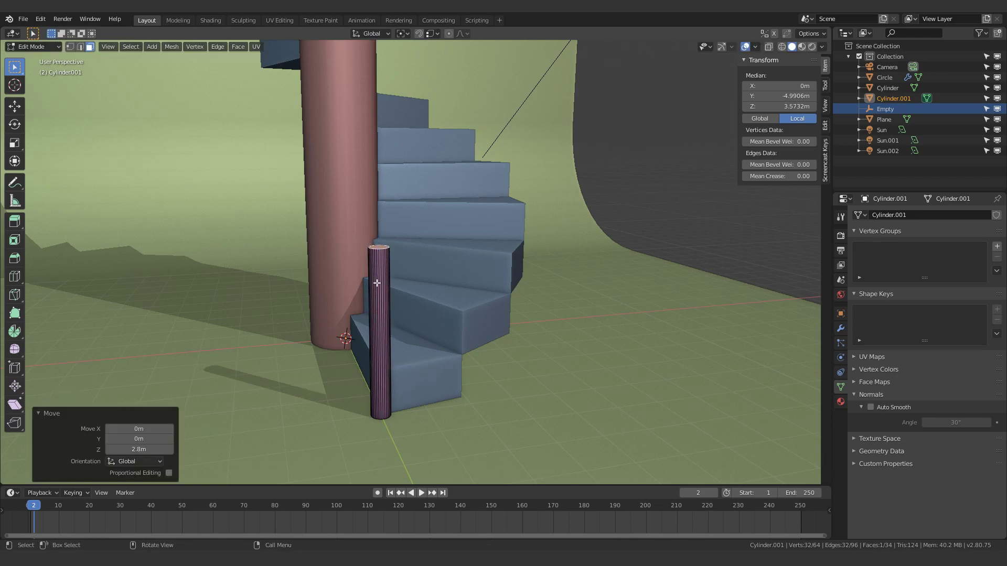
key(Tab)
Link the staircase's modifiers to the railing post so it repeats on every step
middle_drag(313, 350, 359, 406)
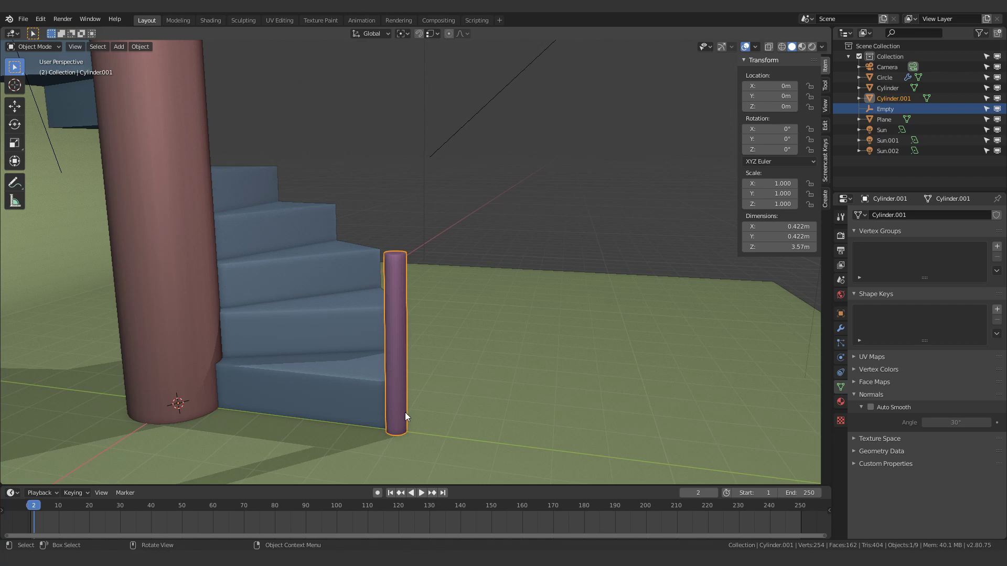
middle_drag(405, 412, 282, 392)
middle_drag(368, 350, 258, 365)
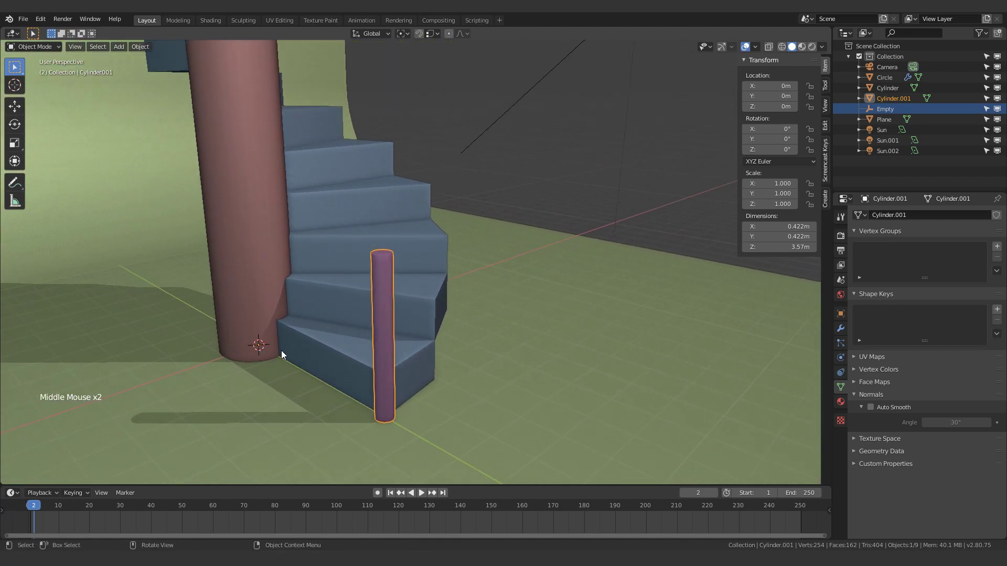
middle_drag(304, 344, 416, 369)
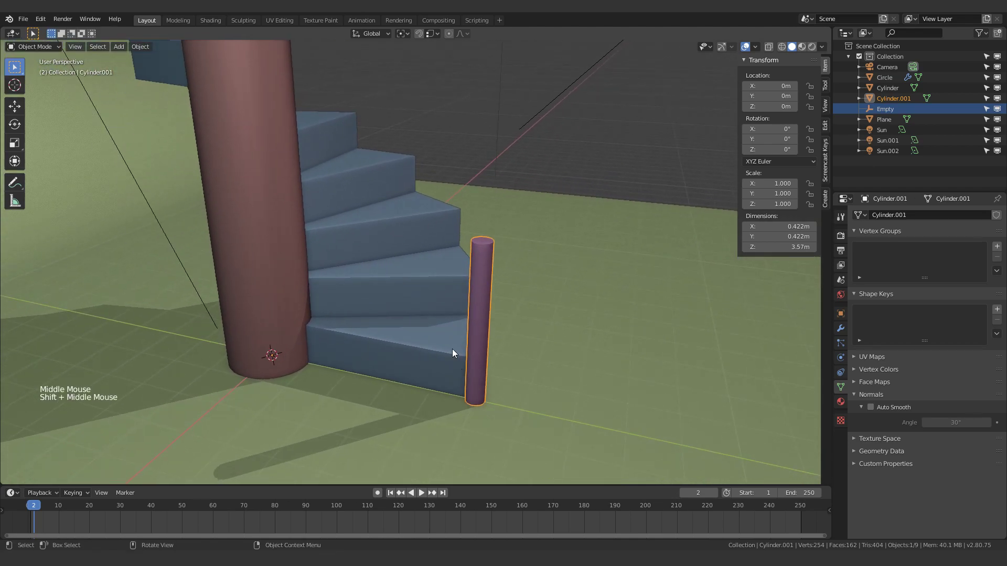
click(410, 297)
middle_drag(338, 257, 482, 294)
click(483, 291)
middle_drag(482, 254, 368, 281)
shift+click(325, 274)
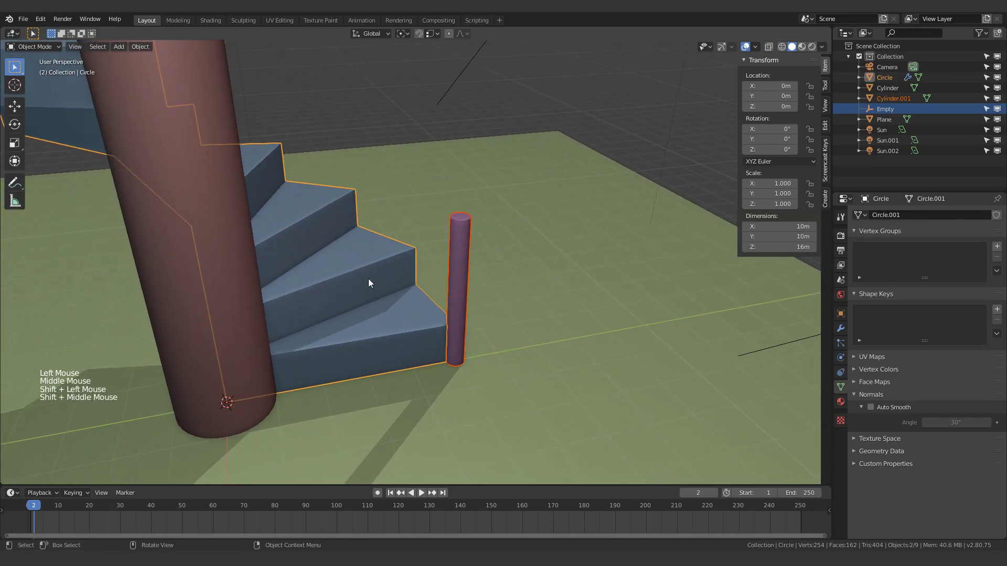
key(ctrl+l)
mouse_move(368, 281)
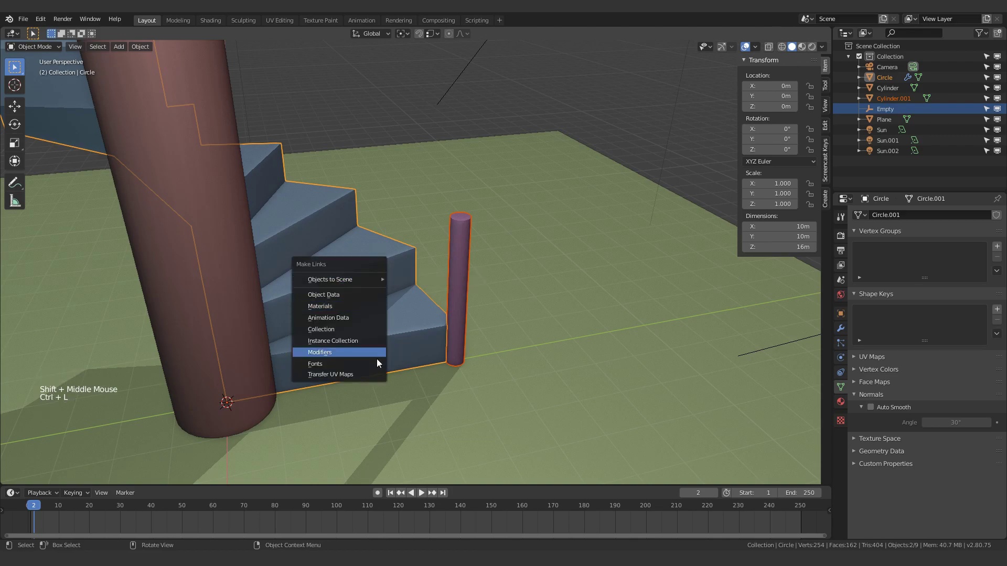
click(318, 353)
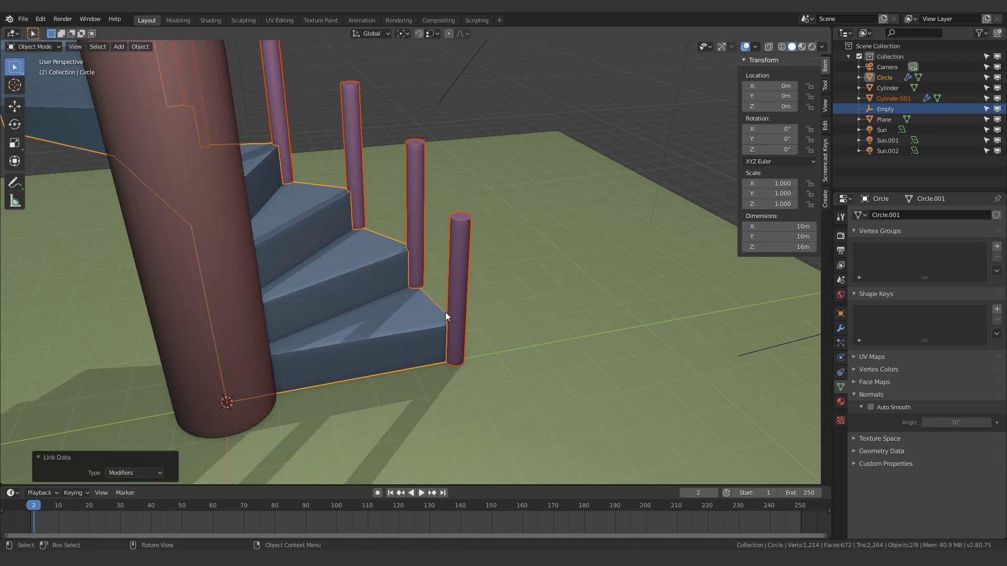
Select the staircase and examine its Array modifier settings
middle_drag(445, 313, 471, 290)
click(503, 294)
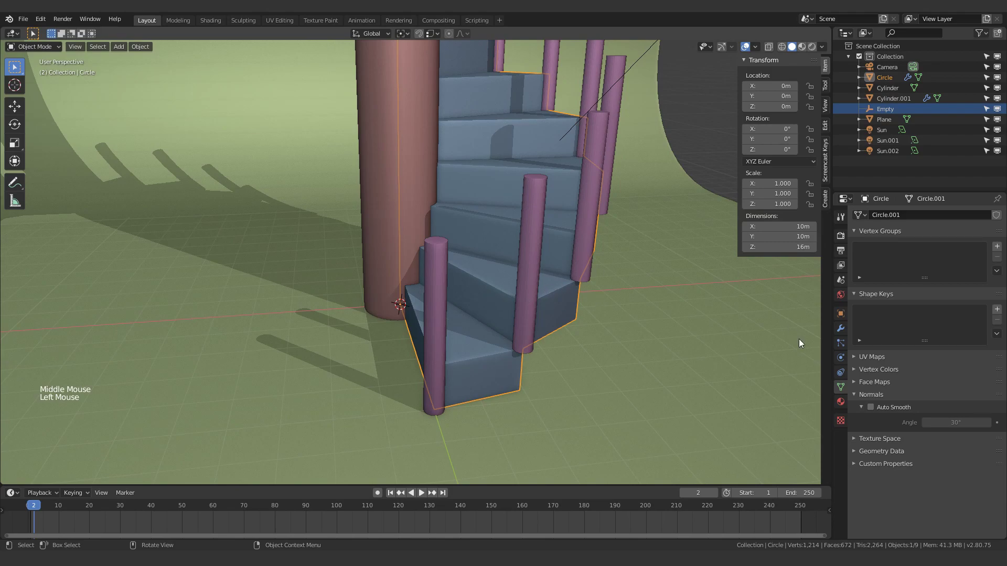
click(840, 328)
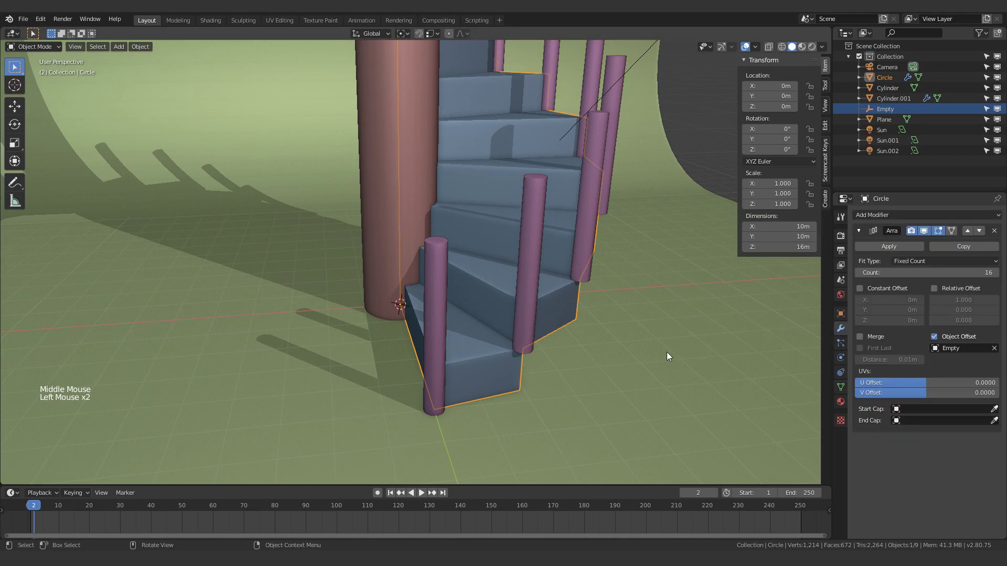
Rename the arrayed post object as "railing"
click(522, 295)
middle_drag(527, 280, 377, 320)
click(893, 98)
double_click(892, 98)
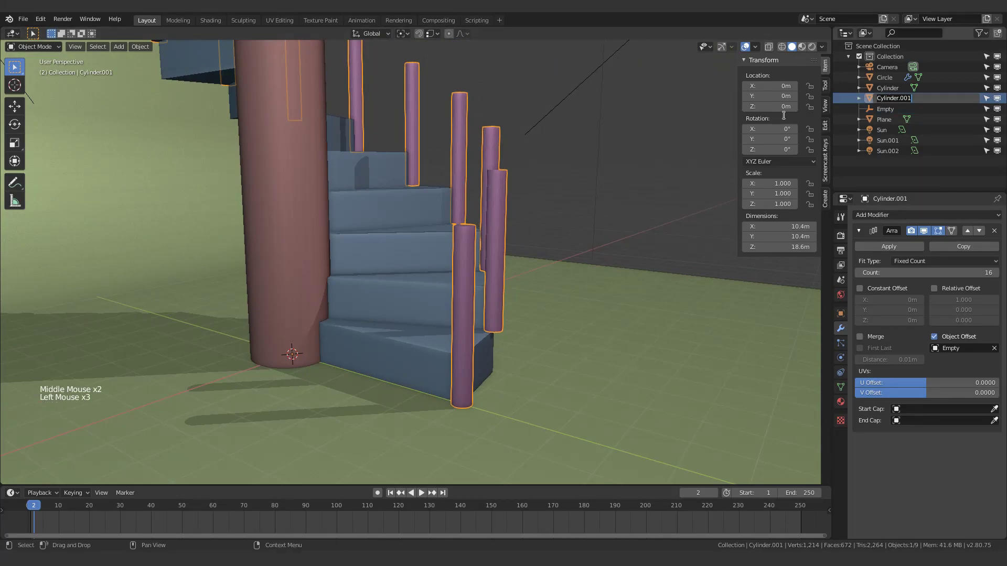
text(railing)
key(Return)
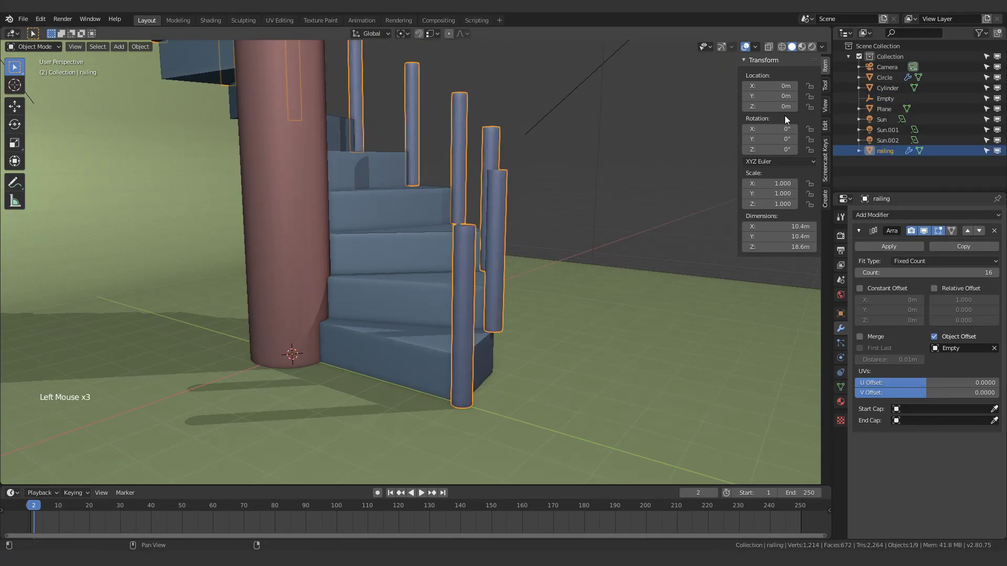
Select the railing post's entire mesh in Edit Mode and move it about 0.24 m along Y toward the central column
middle_drag(584, 375, 448, 438)
scroll(414, 238, down, 2)
scroll(453, 279, up, 3)
key(Tab)
scroll(418, 266, up, 2)
scroll(417, 266, down, 4)
scroll(521, 371, down, 3)
scroll(449, 438, up, 2)
key(a)
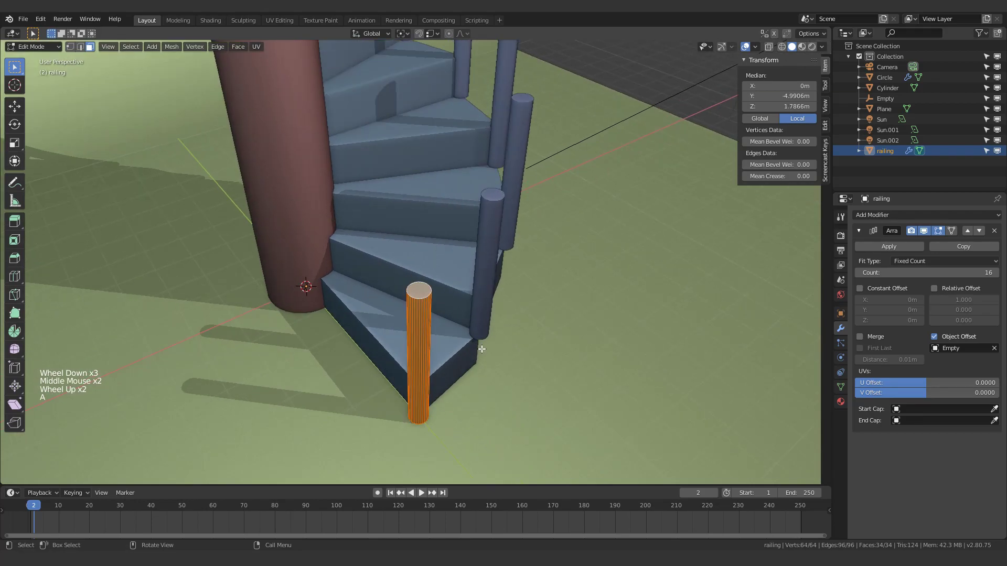
middle_drag(487, 386, 537, 400)
key(g)
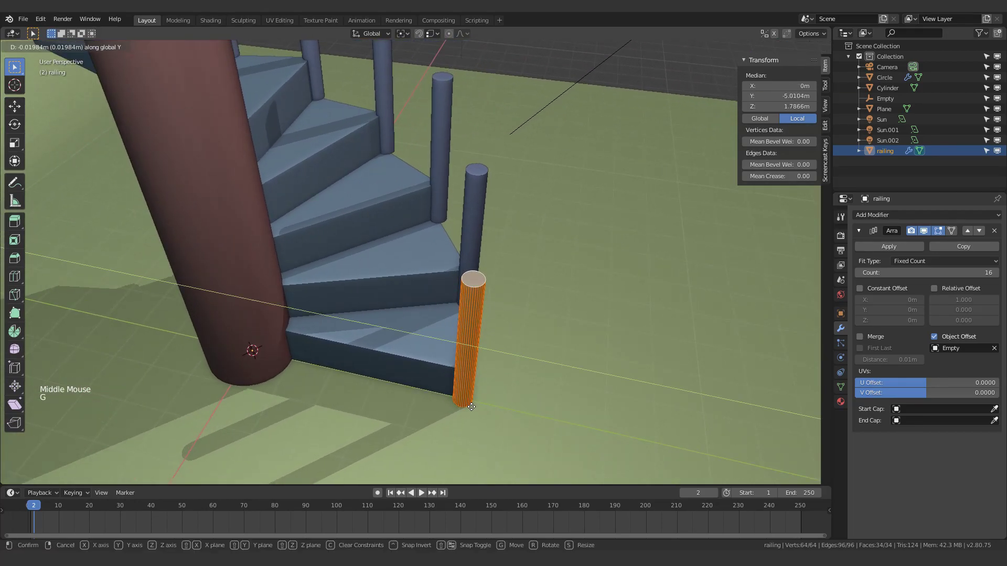
key(y)
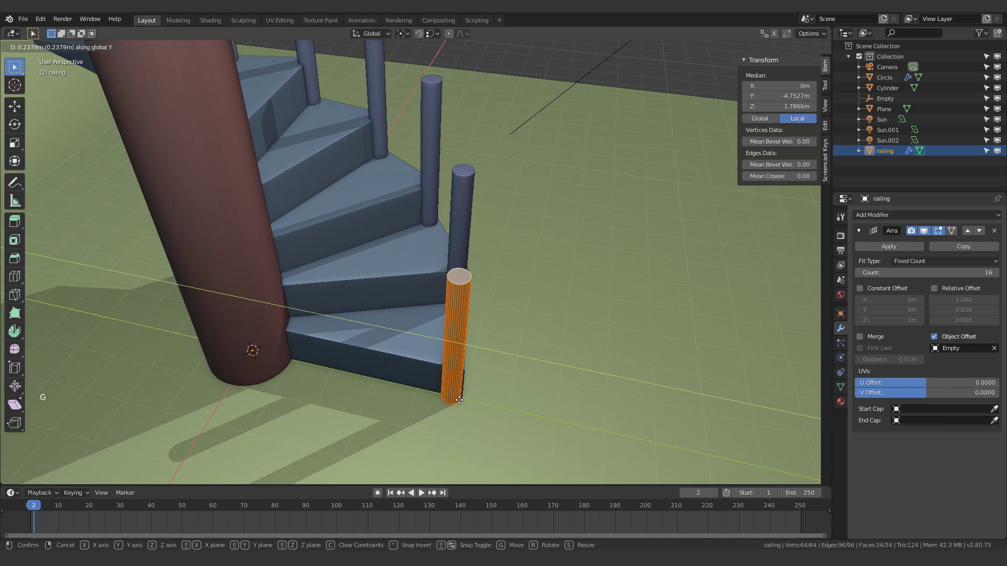
click(469, 400)
Turn snapping on and snap the railing post's base onto the lowest step's top outer corner, checking the base vertex against the corner
middle_drag(469, 400, 400, 209)
key(shift+Tab)
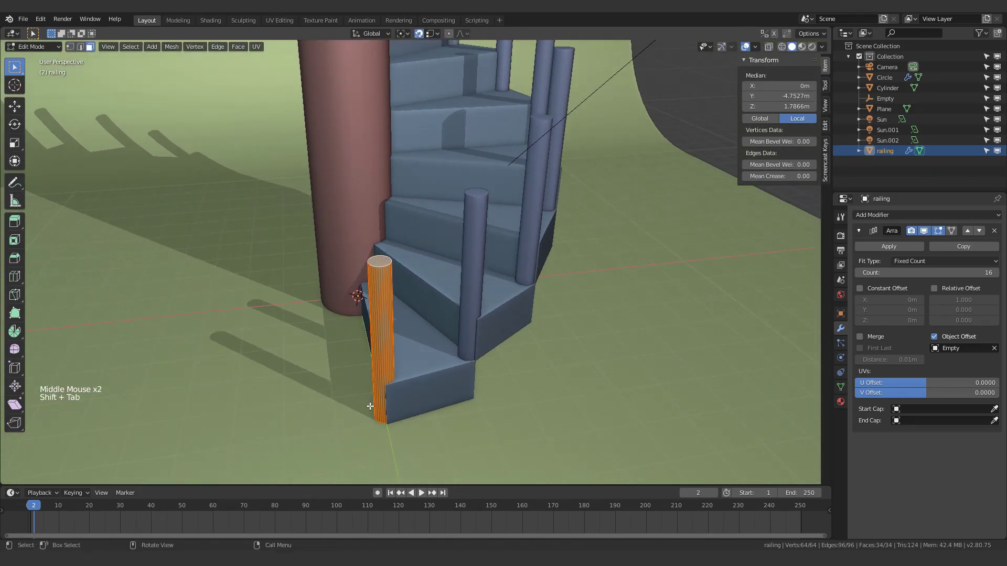
key(g)
click(391, 386)
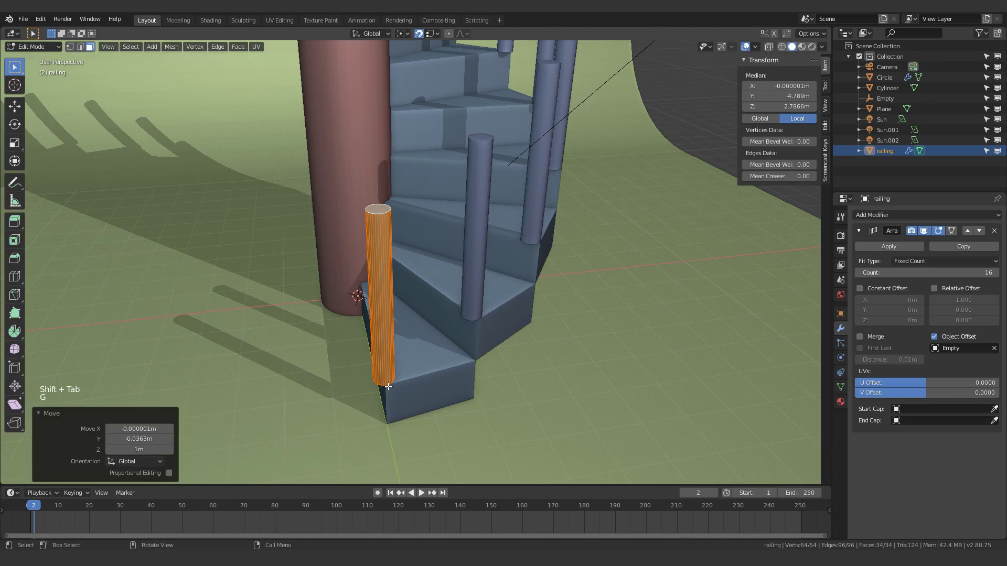
middle_drag(388, 411, 405, 236)
scroll(444, 234, up, 9)
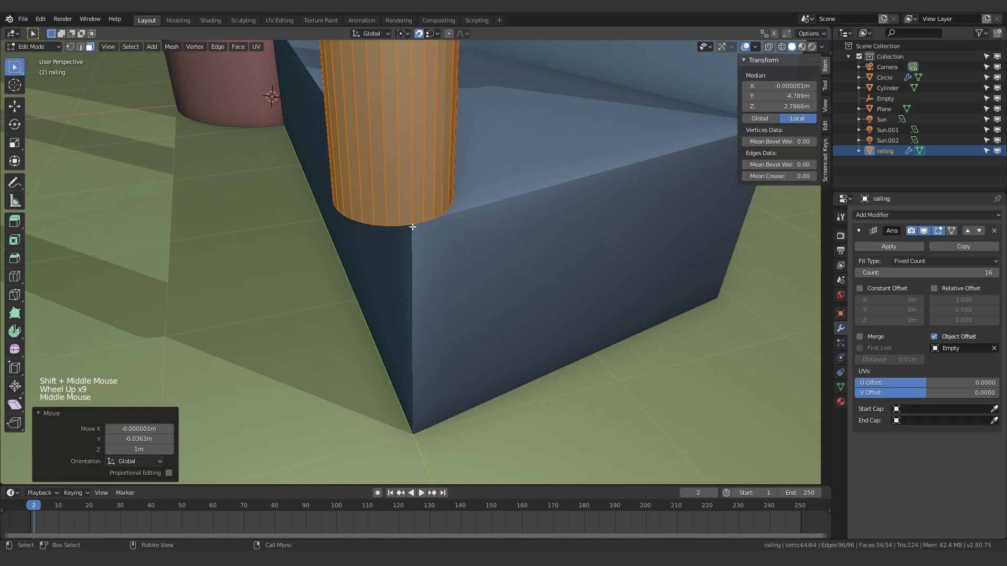
click(402, 226)
key(1)
click(412, 225)
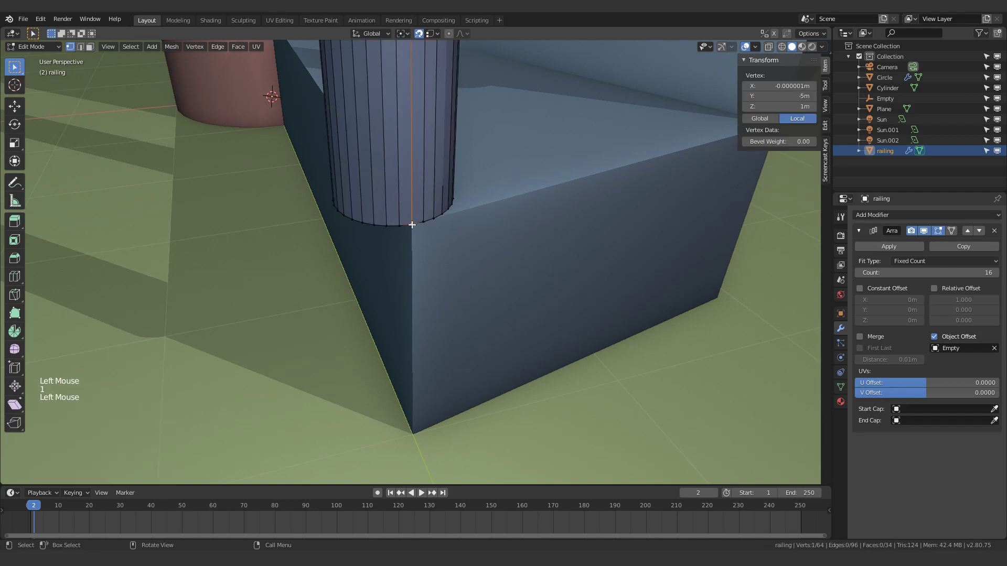
middle_drag(412, 225, 443, 226)
scroll(443, 225, down, 5)
Lower the post's bottom face 1 m along Z to the base of the lowest step, and return to Object Mode
key(3)
middle_drag(398, 300, 412, 235)
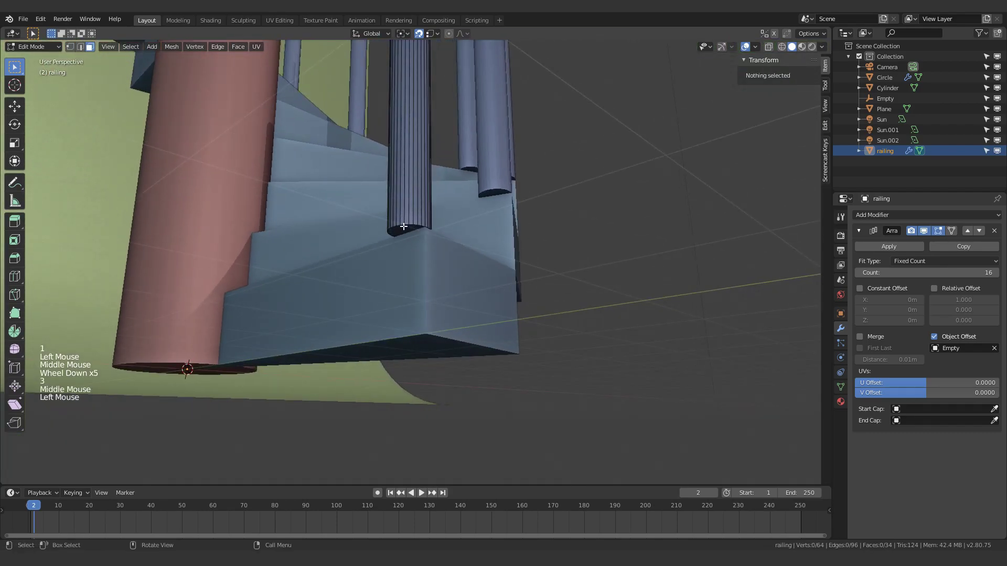
click(413, 233)
key(g)
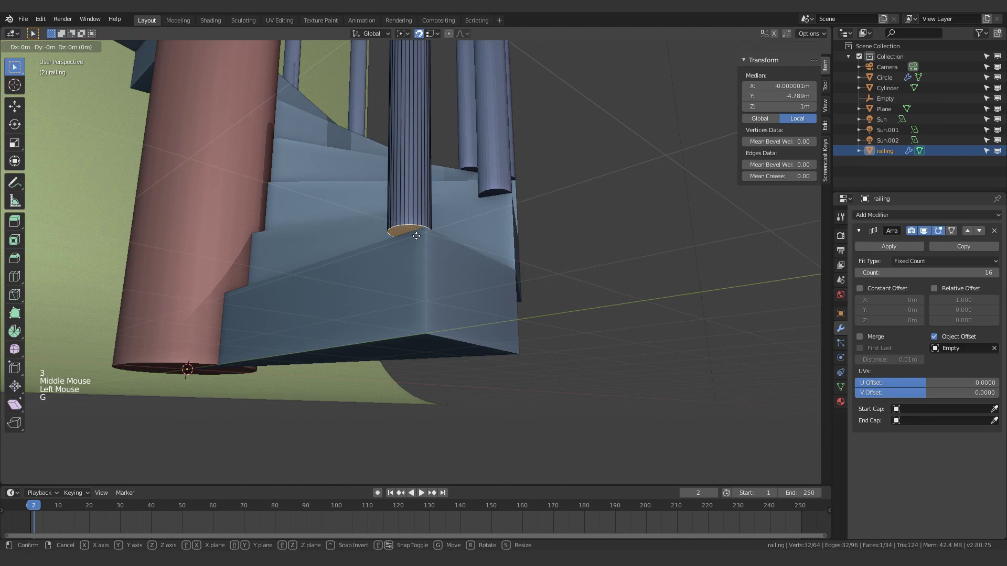
key(z)
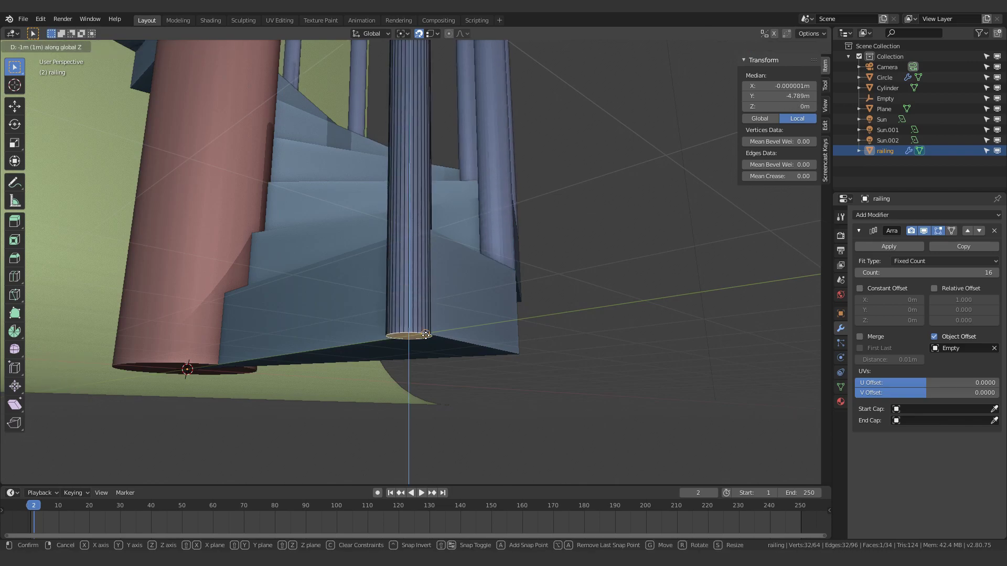
click(425, 335)
middle_drag(426, 335, 379, 269)
key(Tab)
click(335, 212)
scroll(335, 212, up, 1)
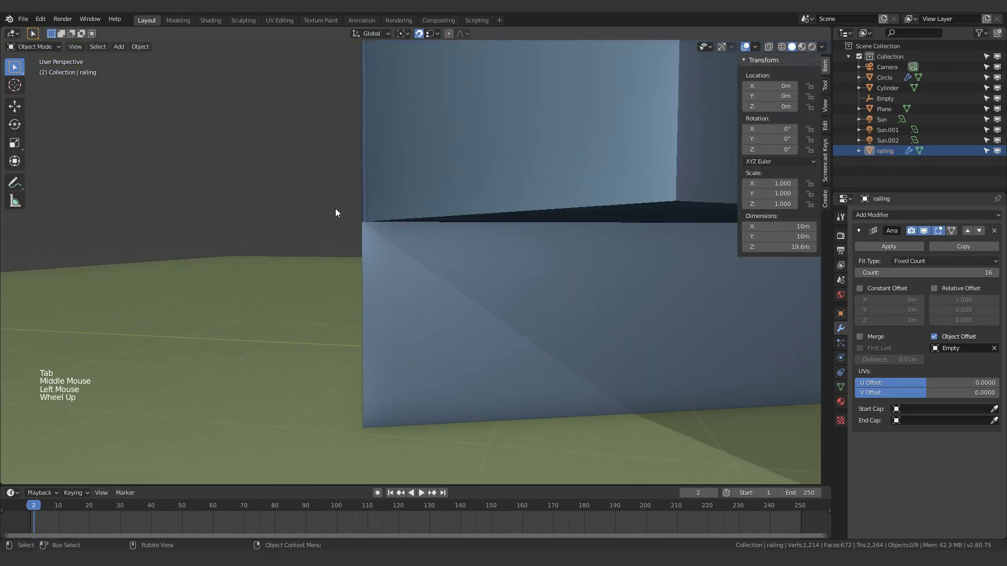
scroll(335, 209, up, 1)
middle_drag(337, 208, 391, 337)
scroll(540, 258, down, 6)
Lower the railing post's top face along Z to a height of about 3.4 m, with snapping turned off for the final adjustment
click(376, 265)
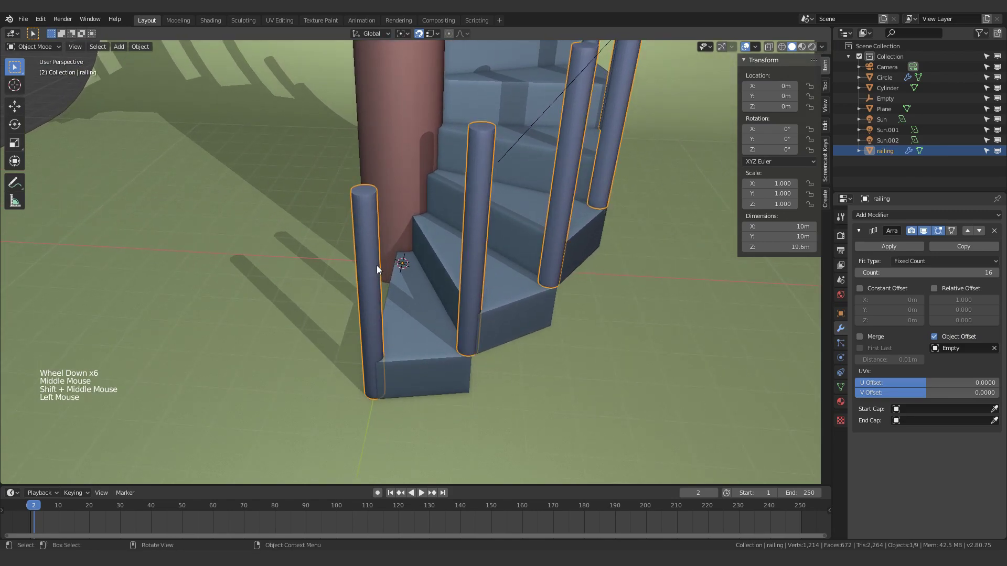
middle_drag(376, 265, 385, 236)
key(Tab)
key(3)
click(380, 213)
key(g)
key(z)
click(384, 229)
key(shift+Tab)
key(g)
click(461, 298)
Scale the whole post to 0.801 in X and Y, leaving Z locked, to make it thinner
key(a)
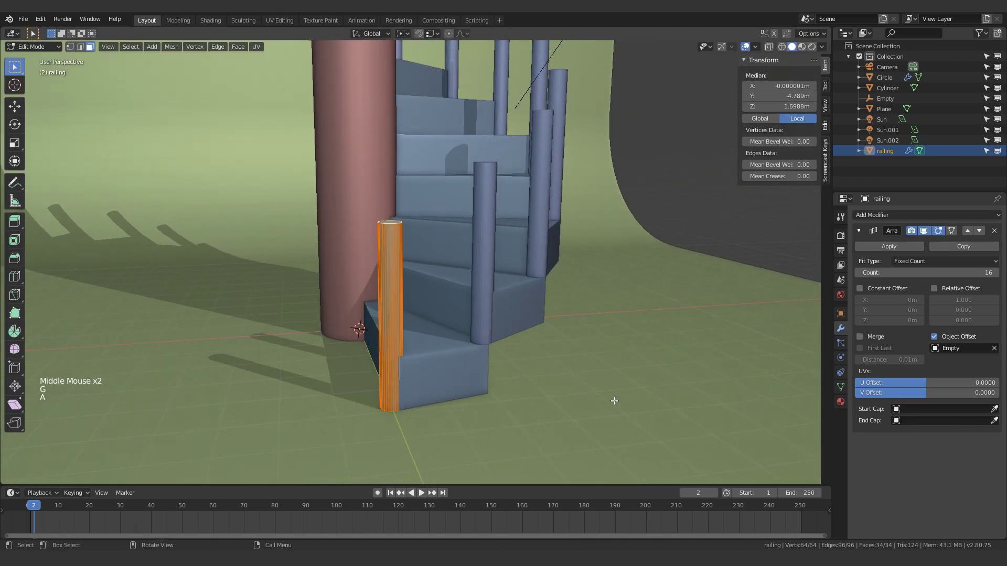
key(s)
key(shift+z)
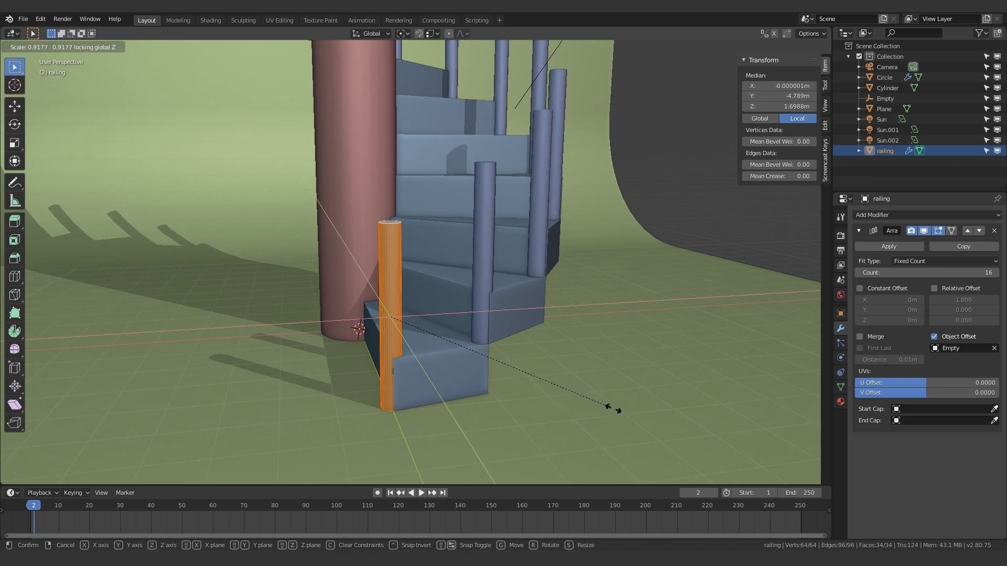
click(577, 407)
scroll(395, 439, up, 3)
shift+middle_drag(396, 439, 439, 298)
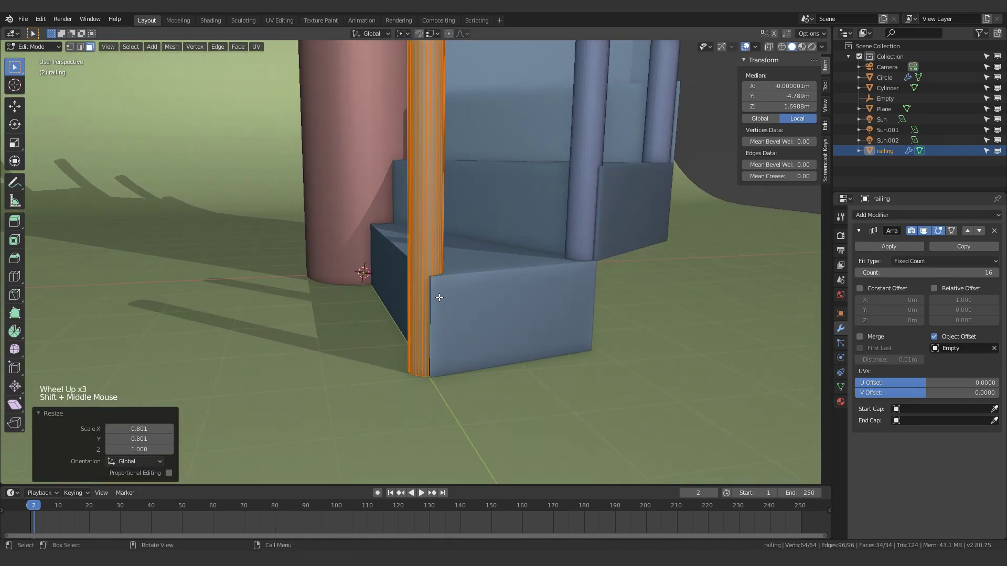
key(g)
key(shift+z)
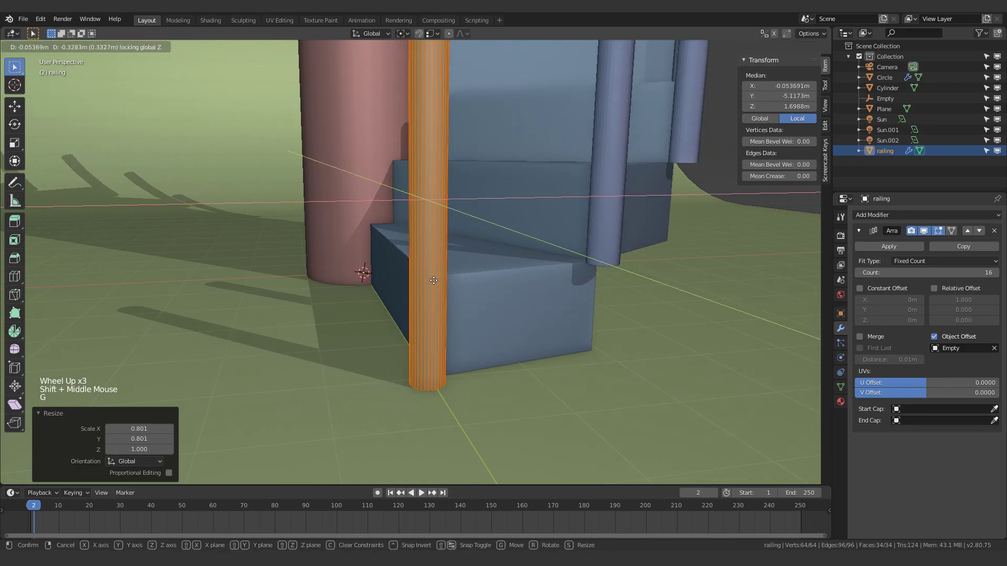
right_click(430, 276)
Turn snapping on, move the post about 0.042 m with Z locked to meet the step's corner, and return to Object Mode
key(shift+Tab)
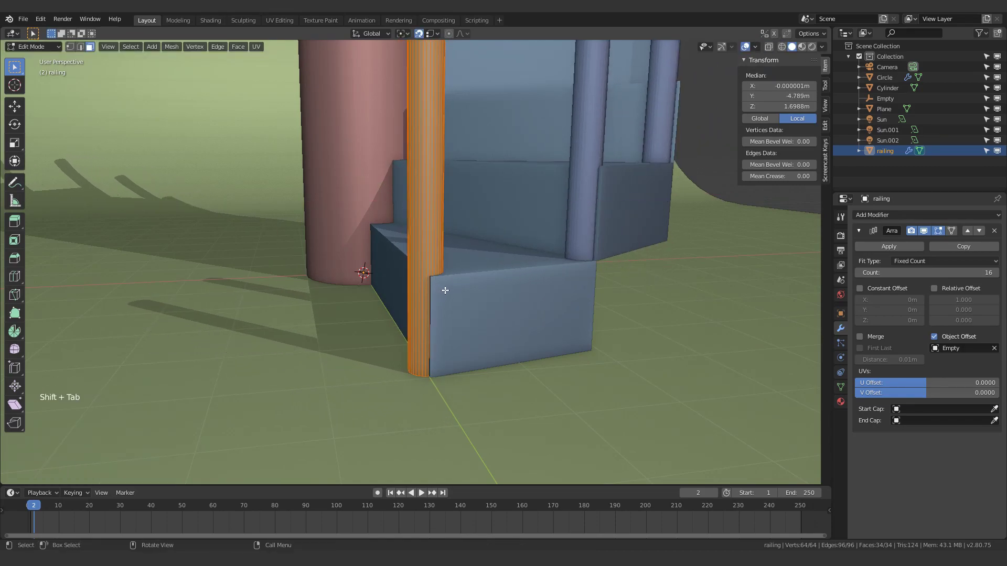
key(g)
key(shift+z)
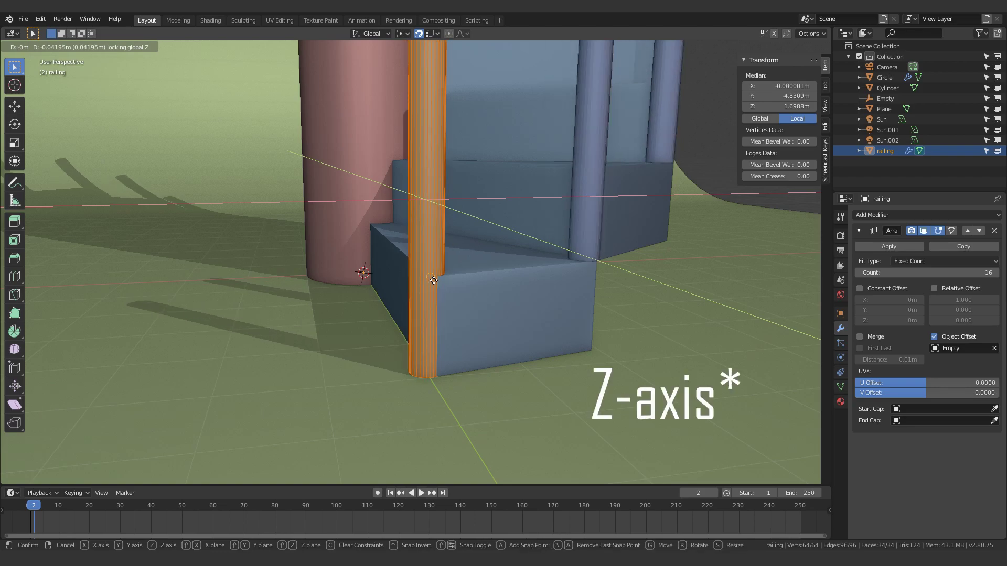
click(434, 280)
middle_drag(434, 280, 399, 301)
key(Tab)
scroll(399, 300, down, 6)
middle_drag(419, 269, 221, 313)
scroll(378, 282, up, 5)
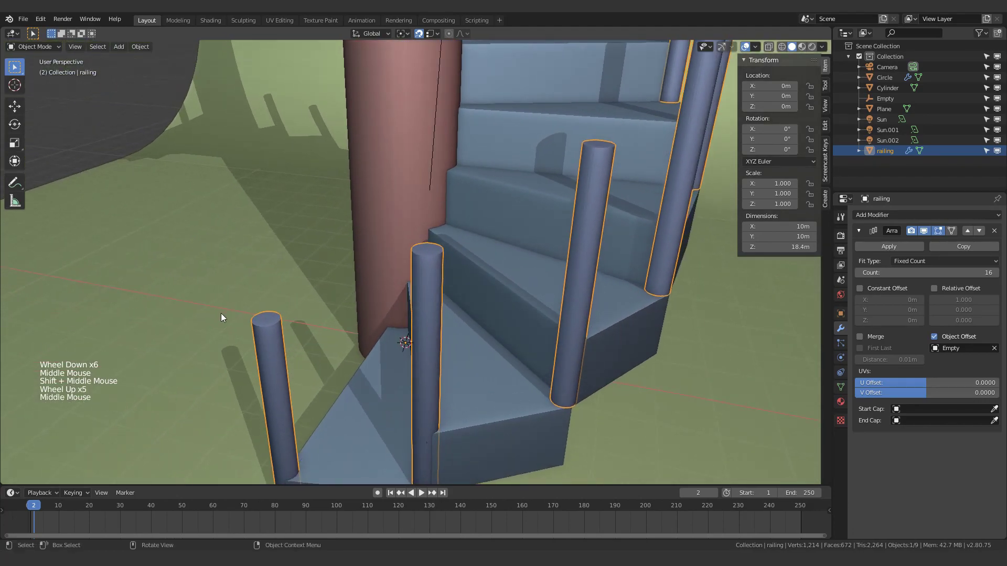
Select the first post's top face in Edit Mode and snap the 3D cursor to it
middle_drag(414, 255, 399, 314)
key(Tab)
scroll(399, 315, up, 3)
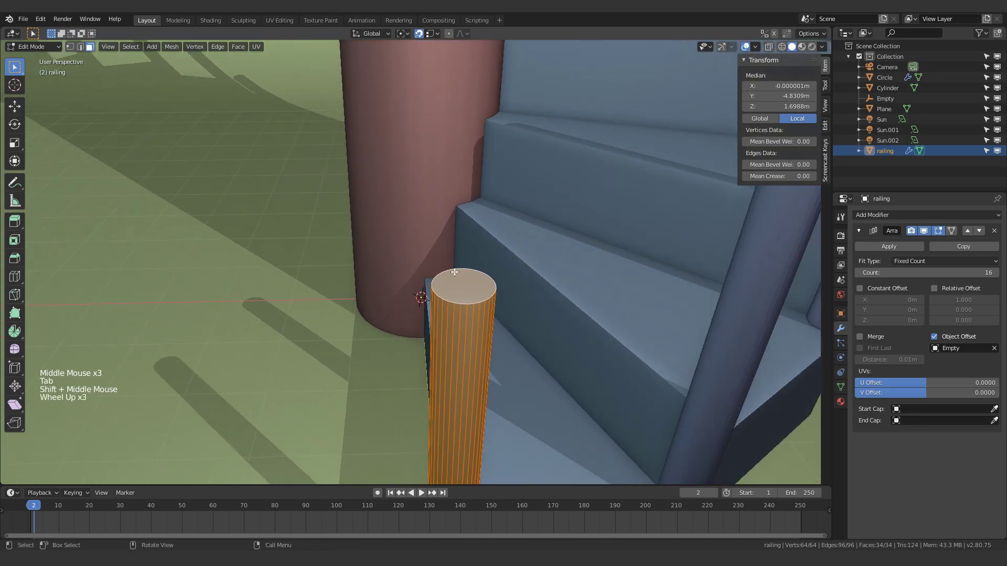
key(3)
click(478, 298)
key(shift+s)
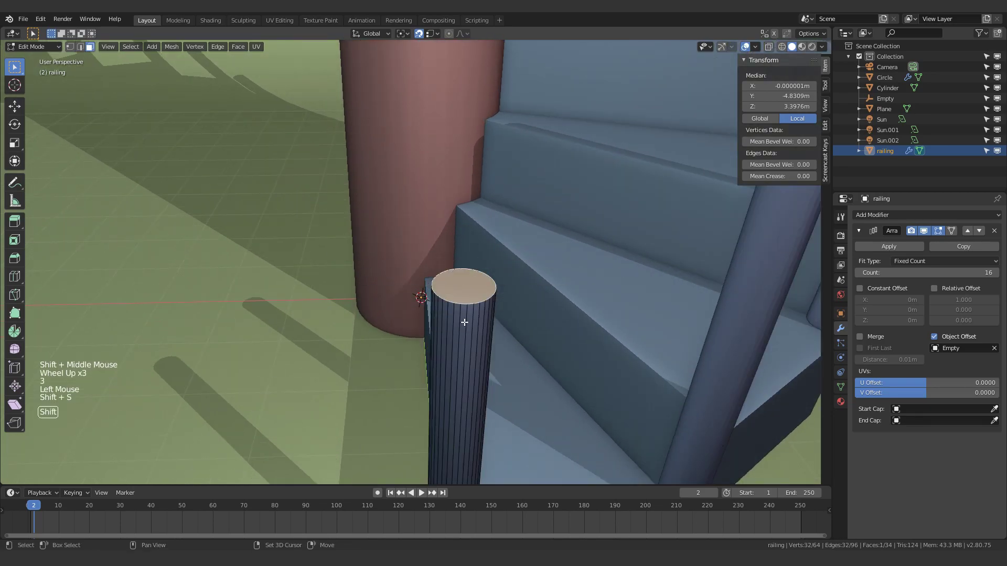
key(shift+s)
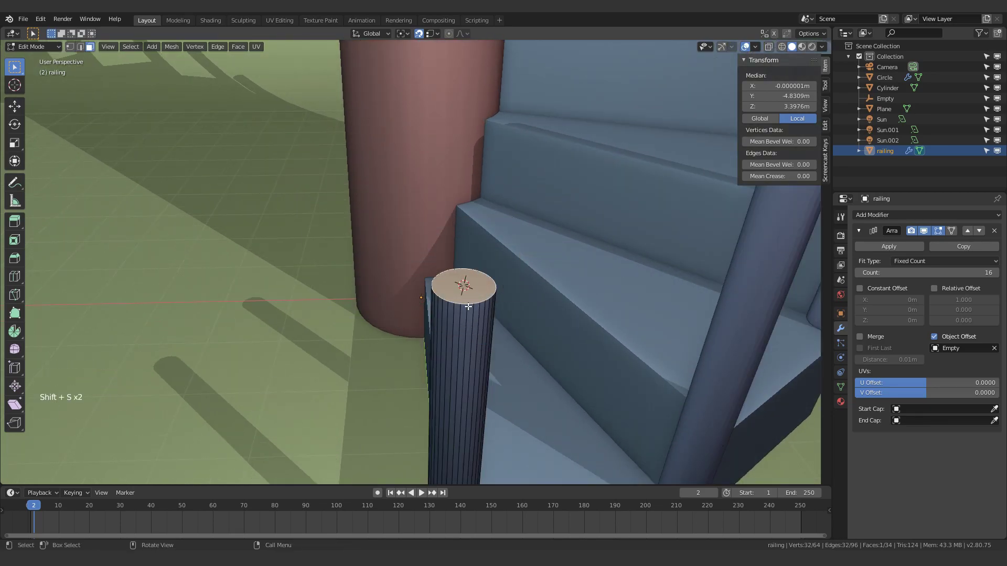
Add a cube at the 3D cursor within the railing mesh and scale it down to about 0.075
key(Tab)
middle_drag(514, 319, 644, 328)
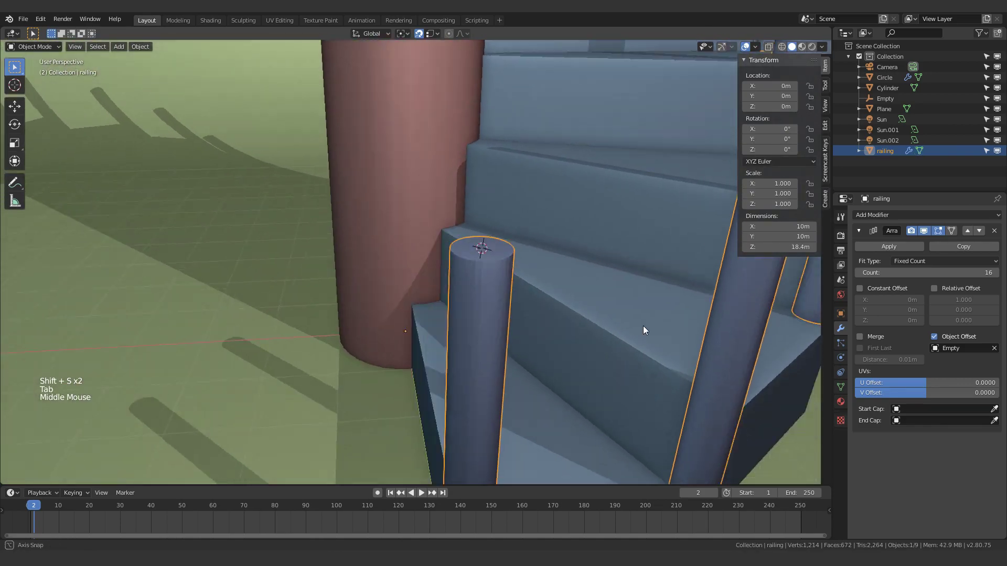
scroll(645, 322, down, 3)
key(Tab)
shift+middle_drag(496, 273, 390, 322)
key(shift+a)
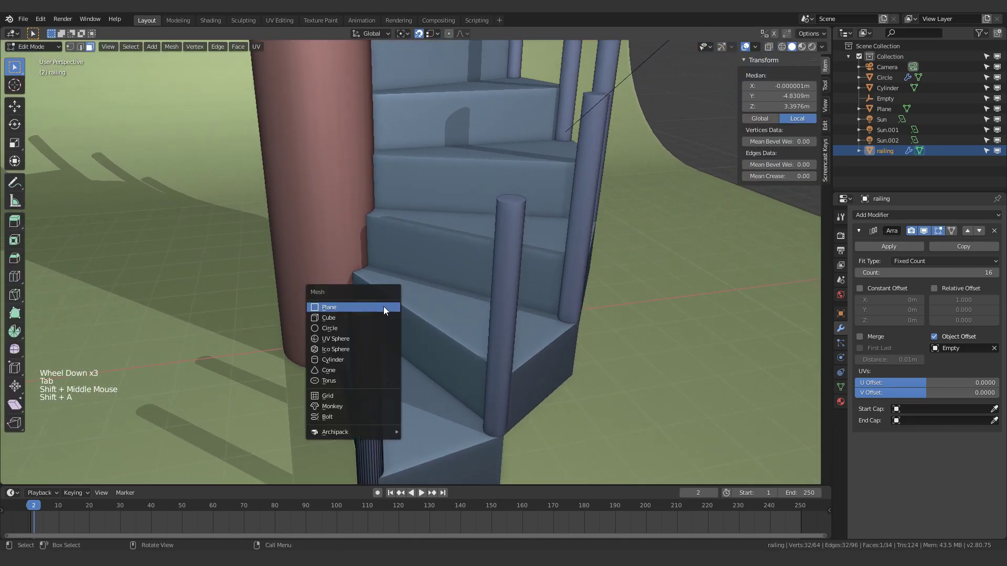
click(388, 314)
key(s)
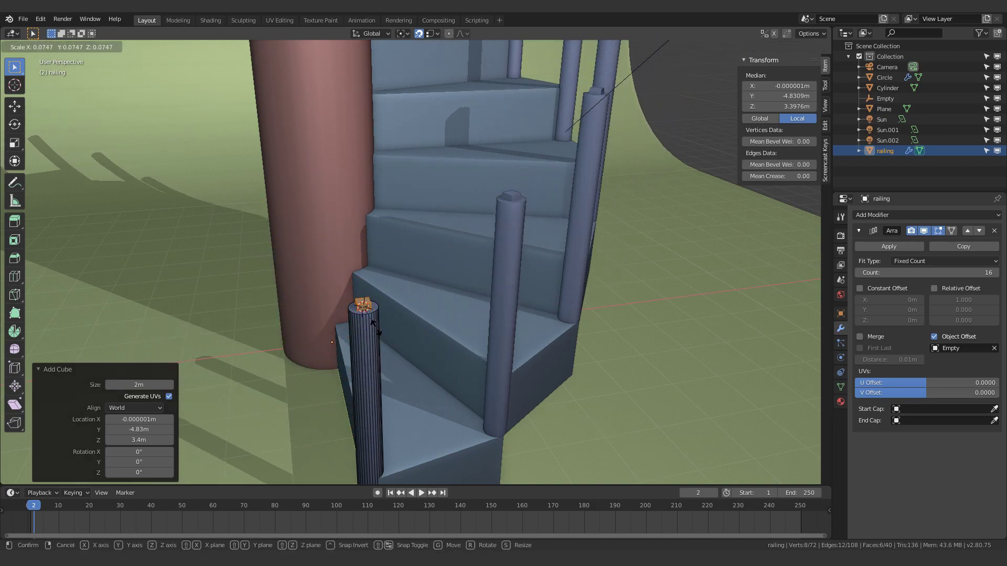
click(373, 324)
Extrude the top face of the small cube upward by about 0.191 m
scroll(361, 325, up, 4)
key(3)
click(269, 369)
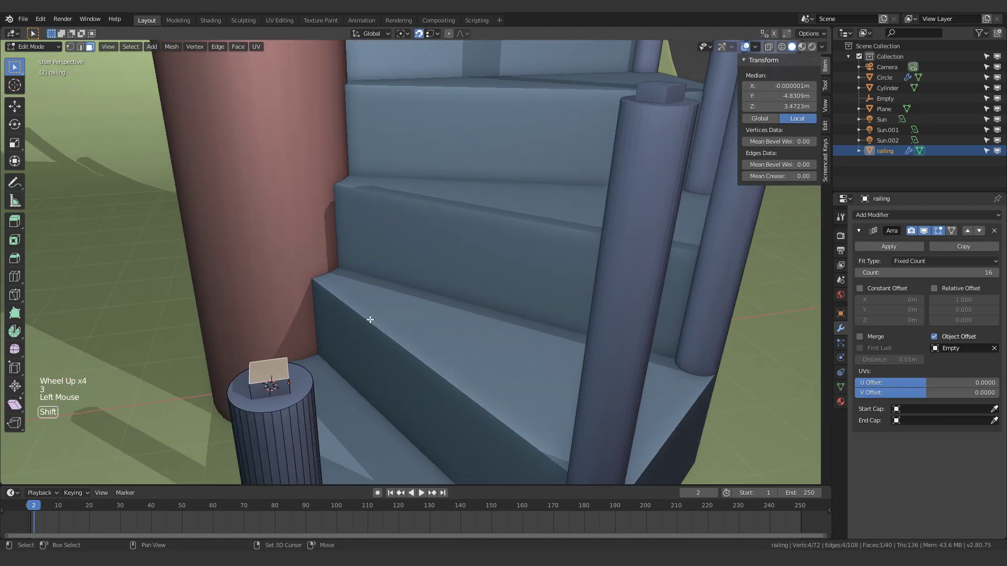
shift+middle_drag(370, 319, 405, 320)
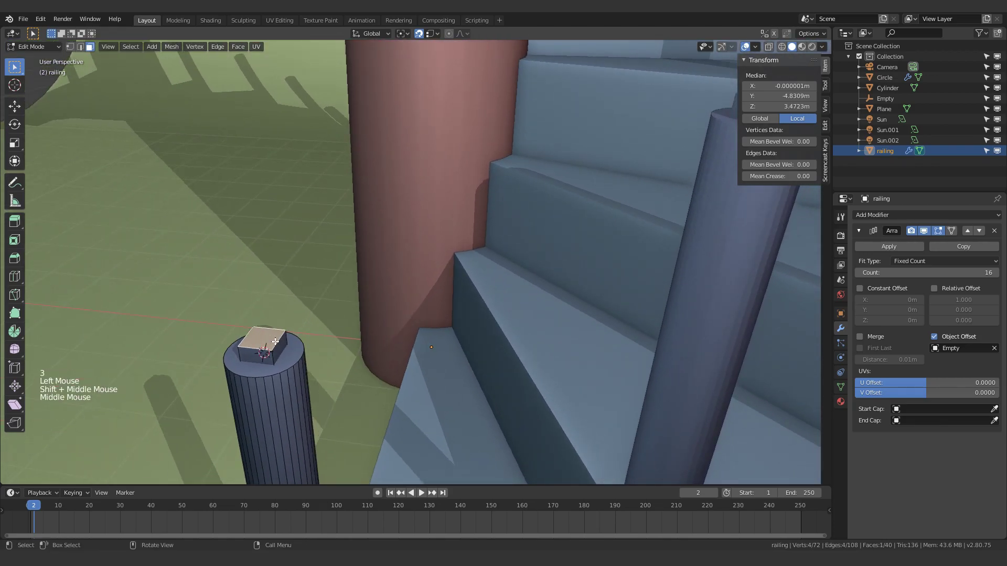
key(e)
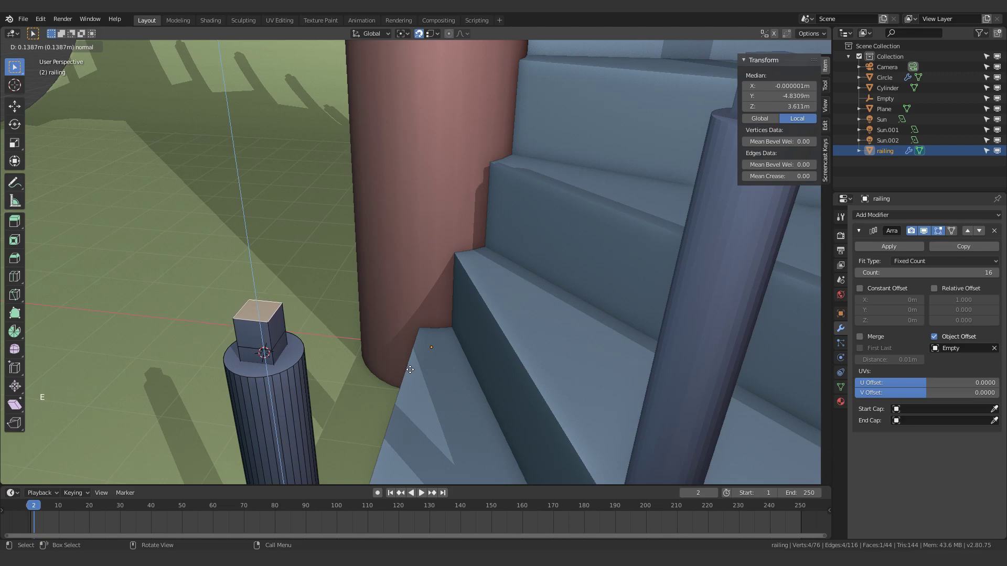
click(409, 360)
Examine the side faces of the small block on the first post in wireframe and solid display, comparing it with the neighbouring post's block
scroll(409, 360, down, 6)
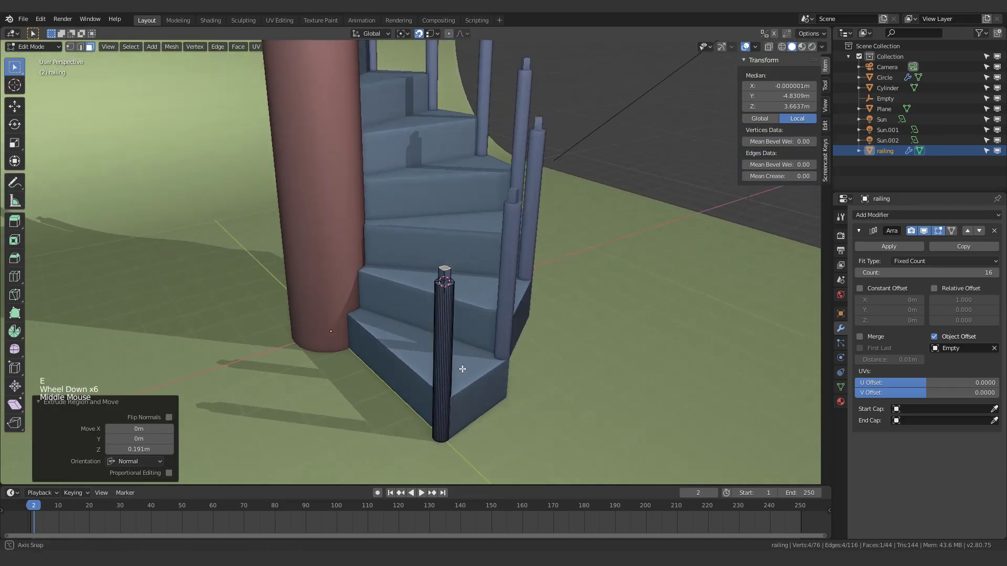
middle_drag(462, 369, 400, 348)
scroll(309, 304, up, 4)
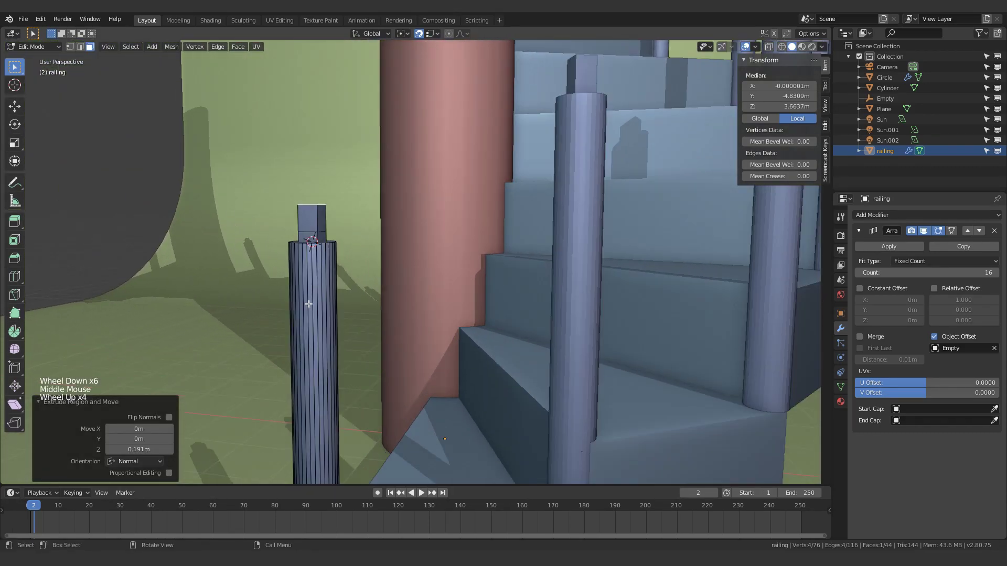
middle_drag(309, 304, 263, 253)
scroll(302, 245, up, 2)
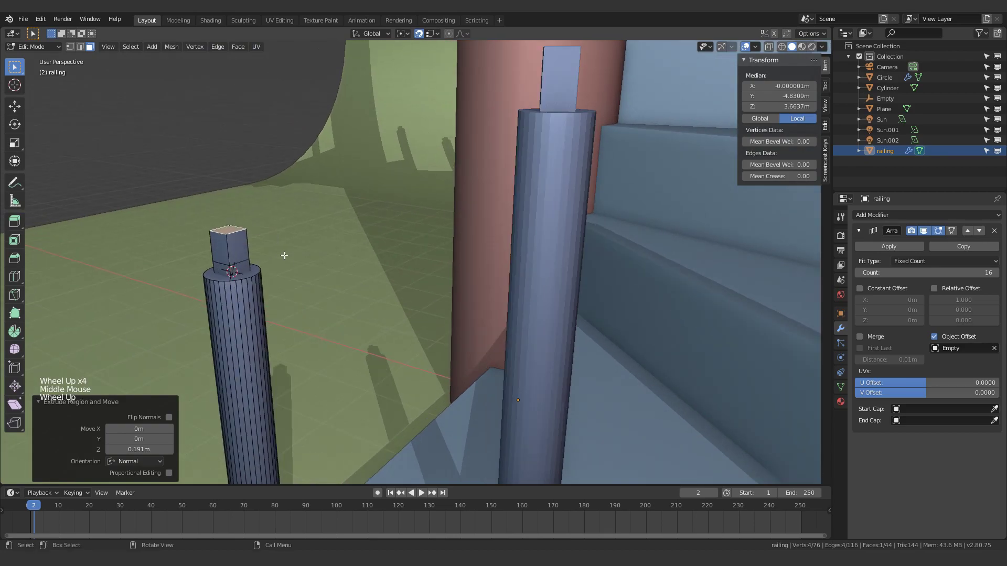
middle_drag(181, 267, 327, 245)
key(3)
click(201, 226)
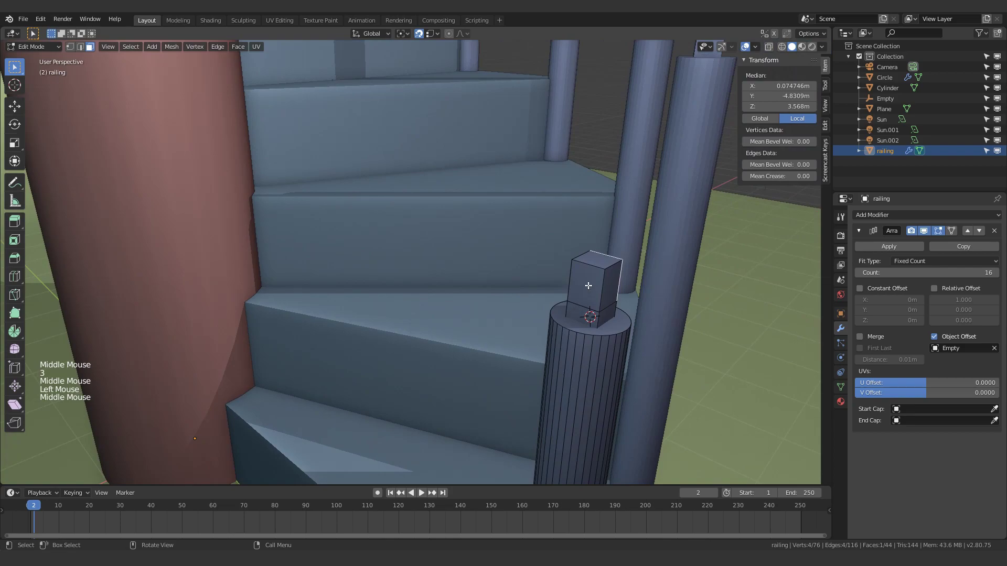
middle_drag(628, 283, 667, 74)
scroll(383, 263, down, 2)
click(589, 107)
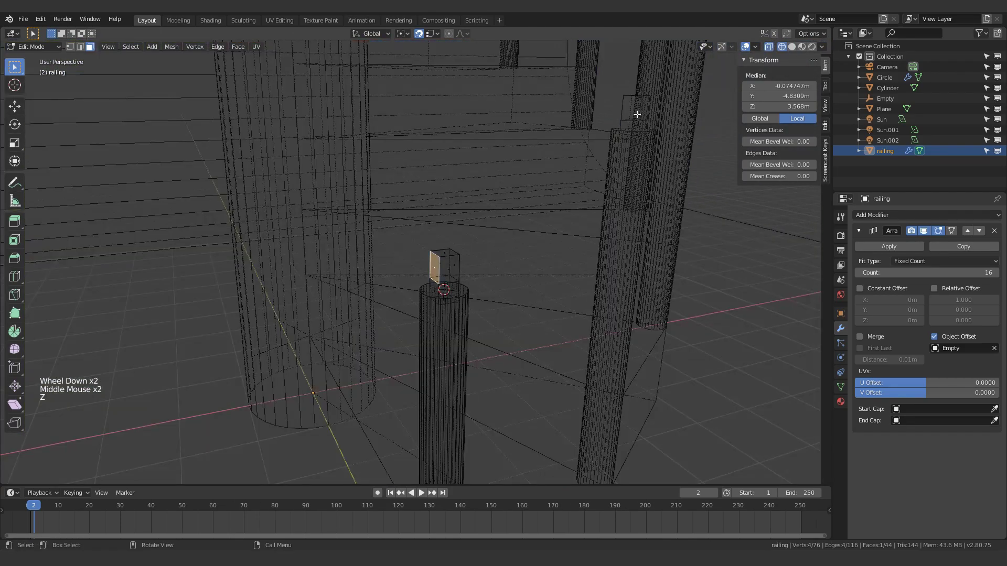
key(z)
click(672, 115)
middle_drag(448, 280, 357, 276)
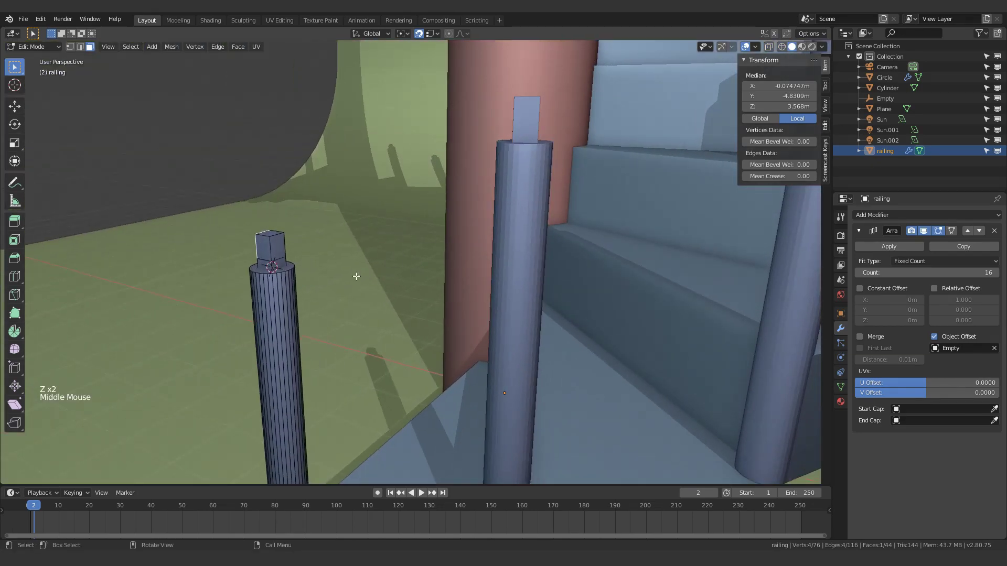
middle_drag(276, 245, 667, 122)
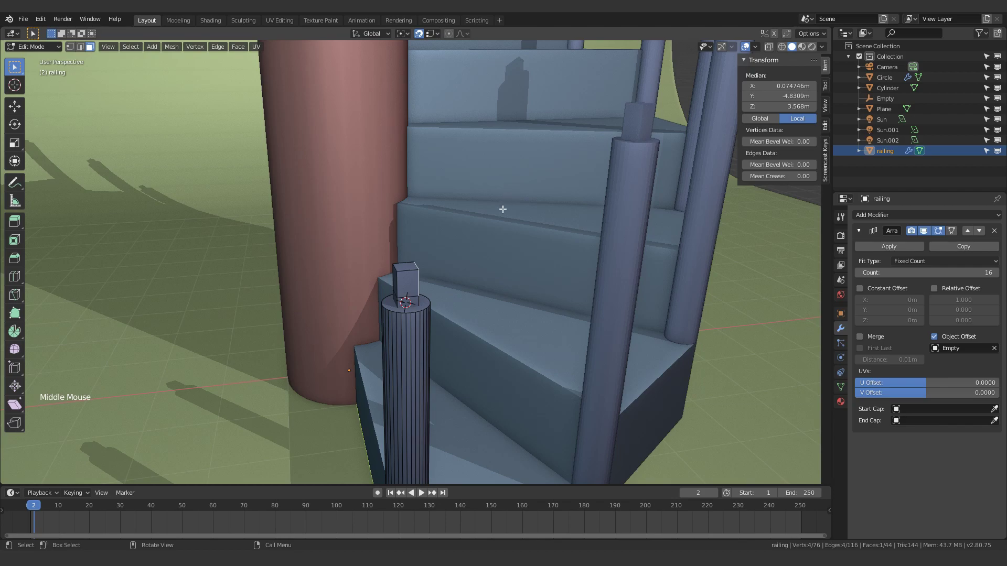
middle_drag(415, 278, 428, 284)
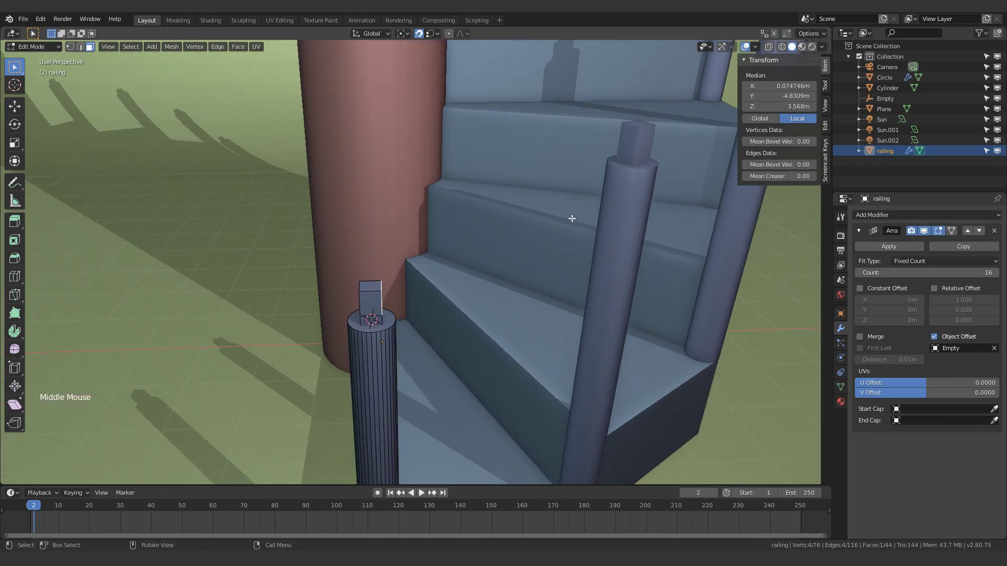
key(g)
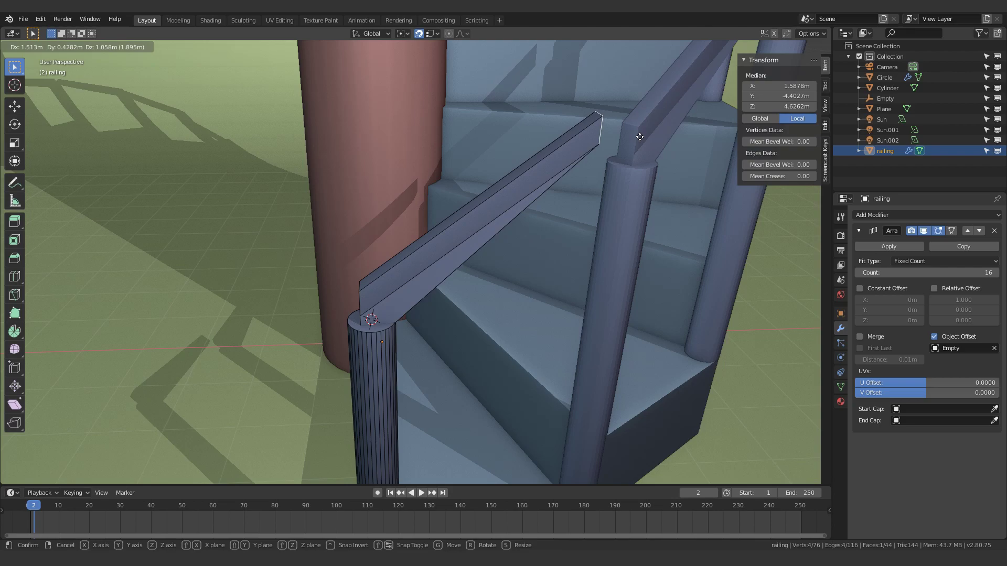
key(Escape)
Return to Object Mode, add a 2 m plane at the 3D cursor, and move it beside the staircase by about 1.81, -1.98 and 0.953 m
middle_drag(367, 294, 627, 190)
key(Tab)
scroll(542, 313, down, 5)
click(627, 190)
scroll(537, 200, up, 3)
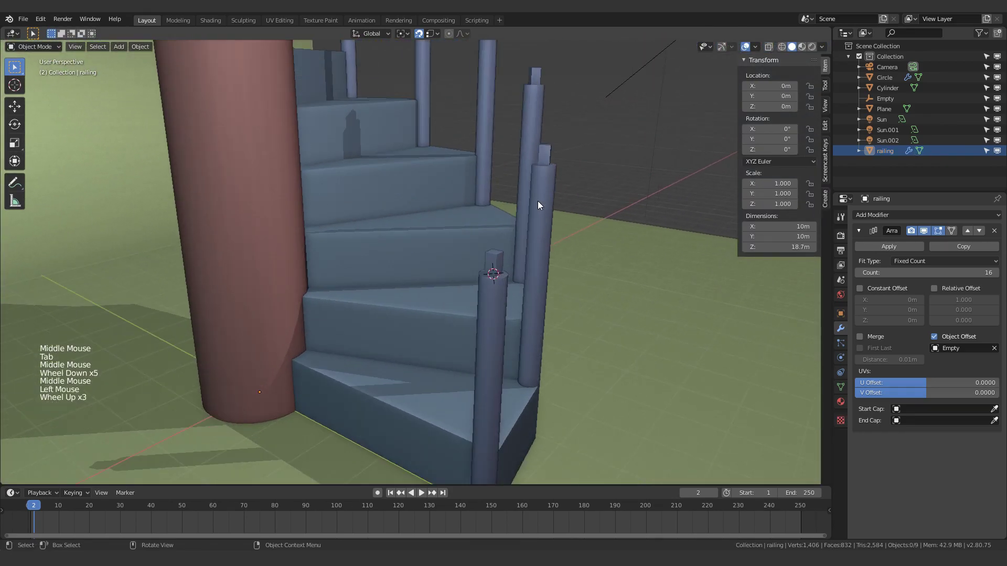
middle_drag(538, 204, 510, 225)
key(shift+a)
mouse_move(513, 227)
click(570, 225)
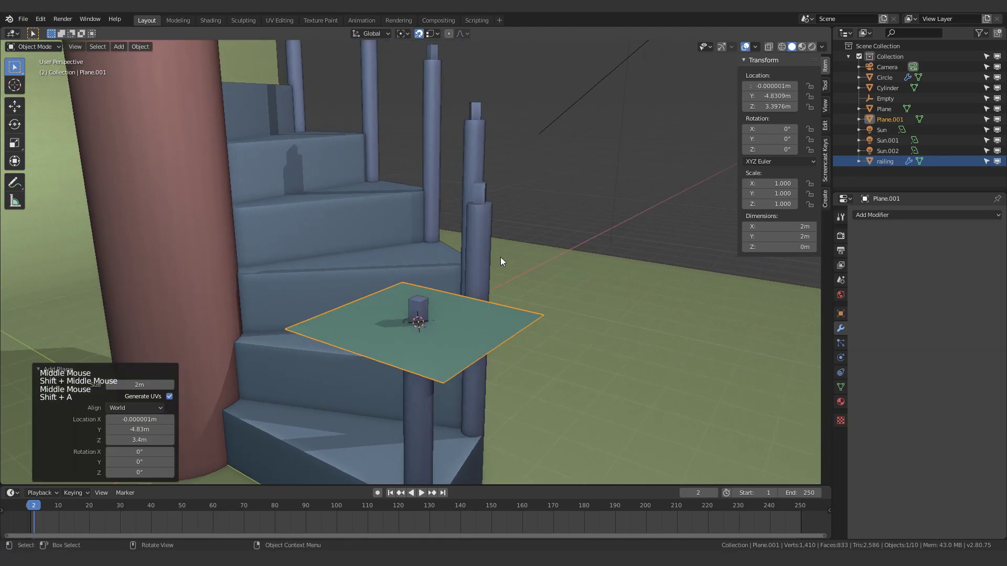
shift+middle_drag(435, 316, 336, 361)
key(g)
click(592, 287)
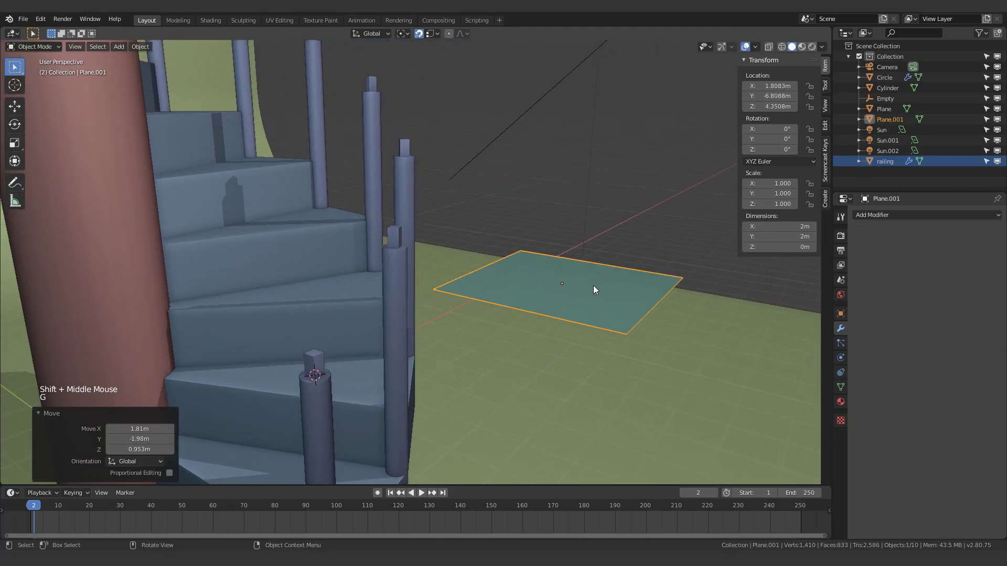
Snap two corner vertices of the helper plane to the top corners of the block on the second post
scroll(572, 293, up, 2)
key(Tab)
key(1)
click(451, 329)
key(g)
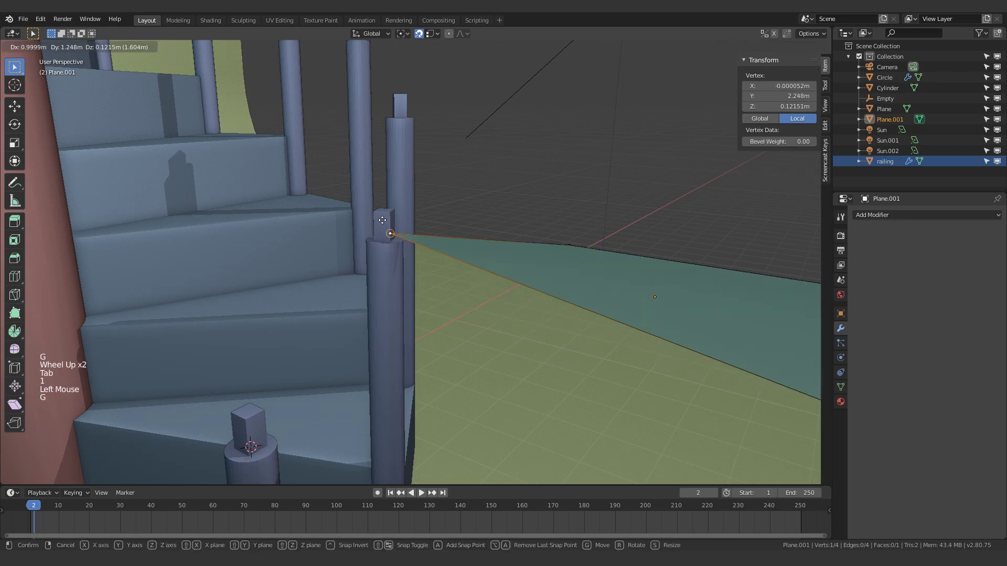
click(373, 210)
key(g)
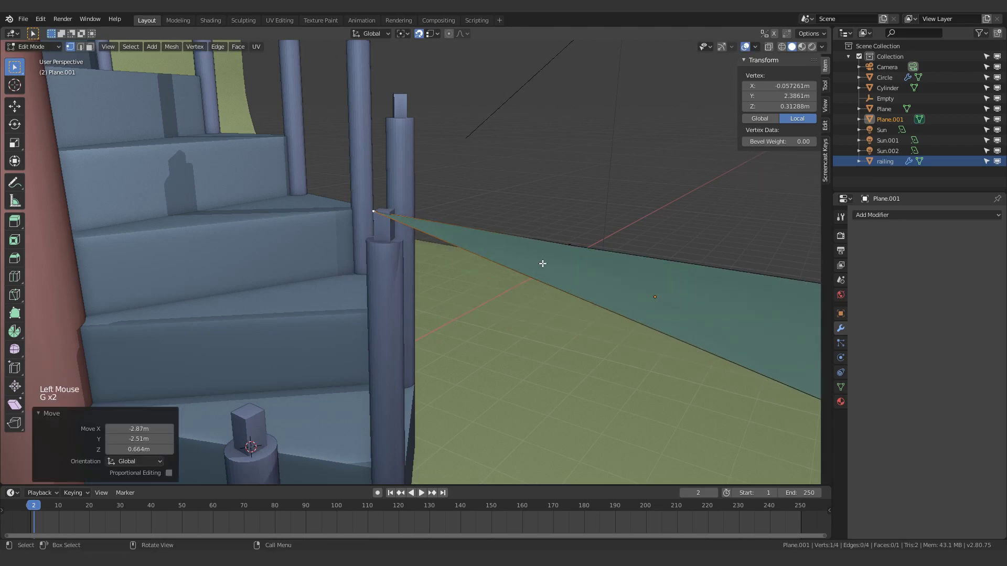
click(542, 264)
key(g)
scroll(577, 293, down, 2)
Snap the plane's other two corner vertices to the second post's block so it covers the block's side face, and leave Edit Mode
click(621, 335)
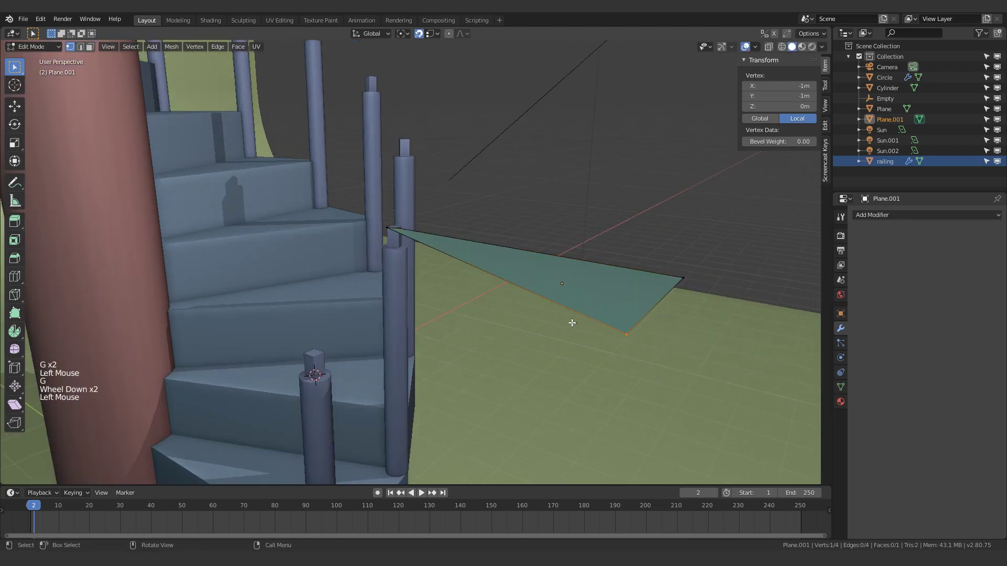
scroll(572, 323, up, 2)
key(g)
scroll(460, 265, down, 1)
click(461, 266)
drag(586, 297, 765, 238)
scroll(734, 246, up, 2)
key(g)
middle_drag(382, 226, 227, 266)
key(Tab)
Extrude the inner vertical edge of the first post's block in the railing mesh to the matching edge of the helper plane
click(278, 242)
middle_drag(279, 242, 348, 229)
key(Tab)
middle_drag(293, 258, 449, 196)
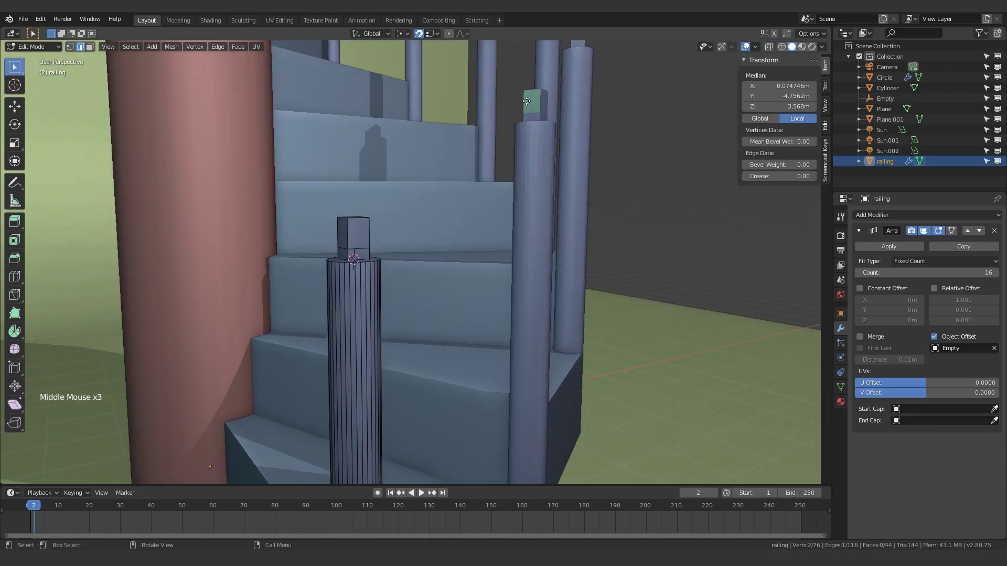
key(e)
click(360, 230)
shift+middle_drag(361, 231, 406, 255)
scroll(407, 254, up, 3)
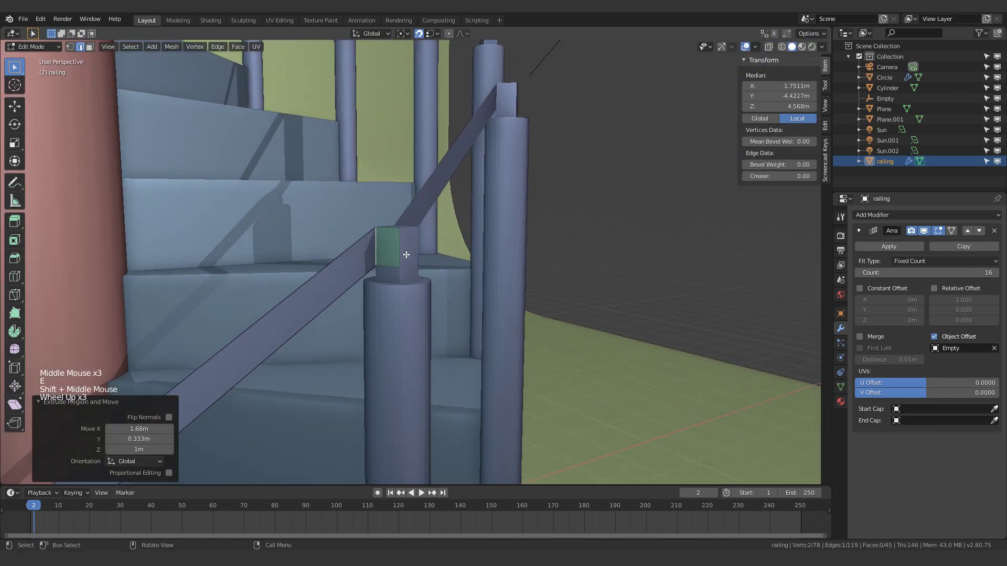
Snap the end vertices of the inner handrail strip to the helper plane's corners
key(1)
click(376, 264)
key(g)
click(375, 264)
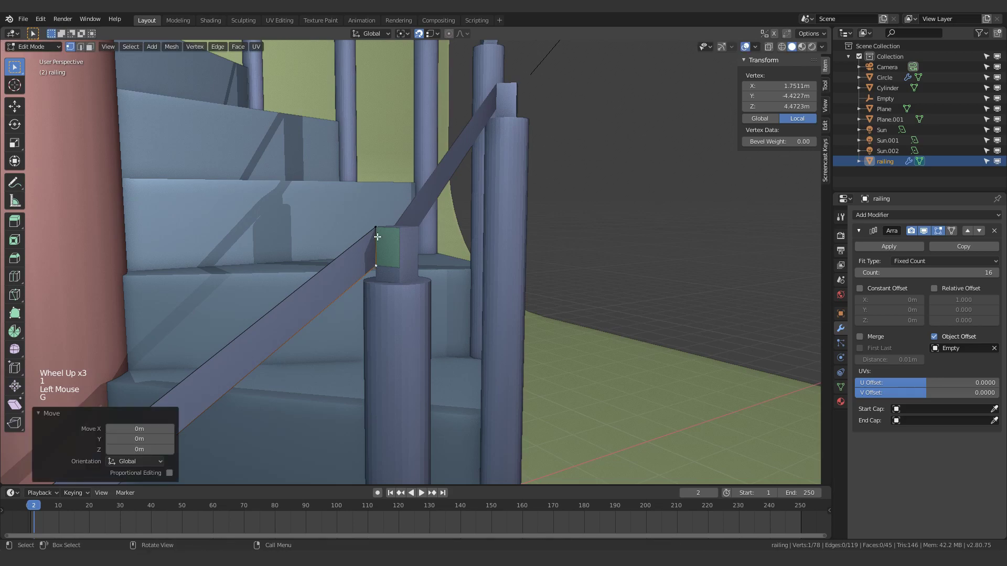
key(g)
Extrude the block's outer vertical edge about 1.73, 0.345 and 1 m to the helper plane's outer edge
scroll(353, 276, down, 3)
middle_drag(313, 343, 407, 312)
key(2)
click(228, 354)
key(e)
click(402, 246)
middle_drag(401, 247, 356, 278)
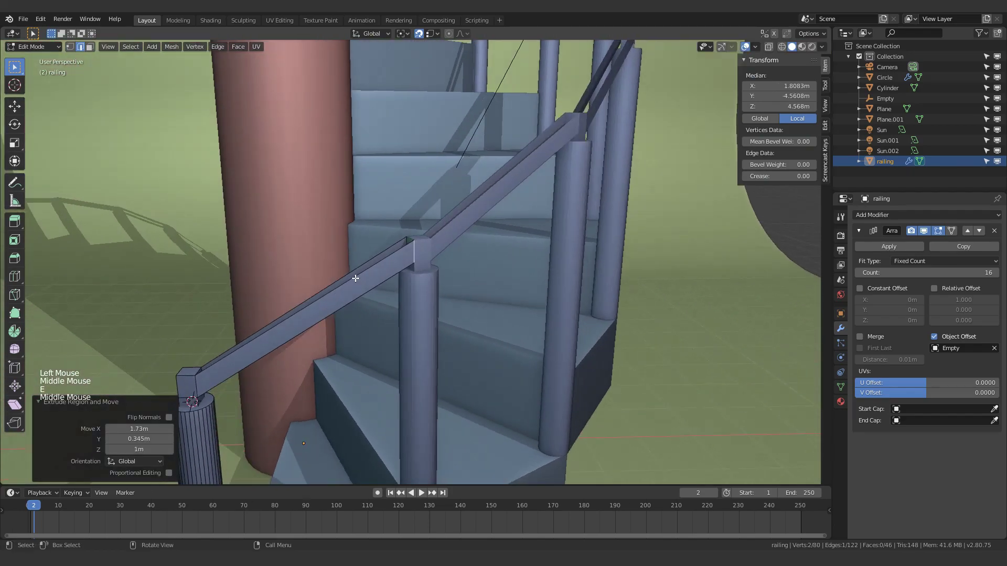
Snap the end vertices of the outer handrail strip to the corners at the second post's block
key(1)
scroll(356, 278, up, 3)
click(417, 226)
key(g)
click(417, 226)
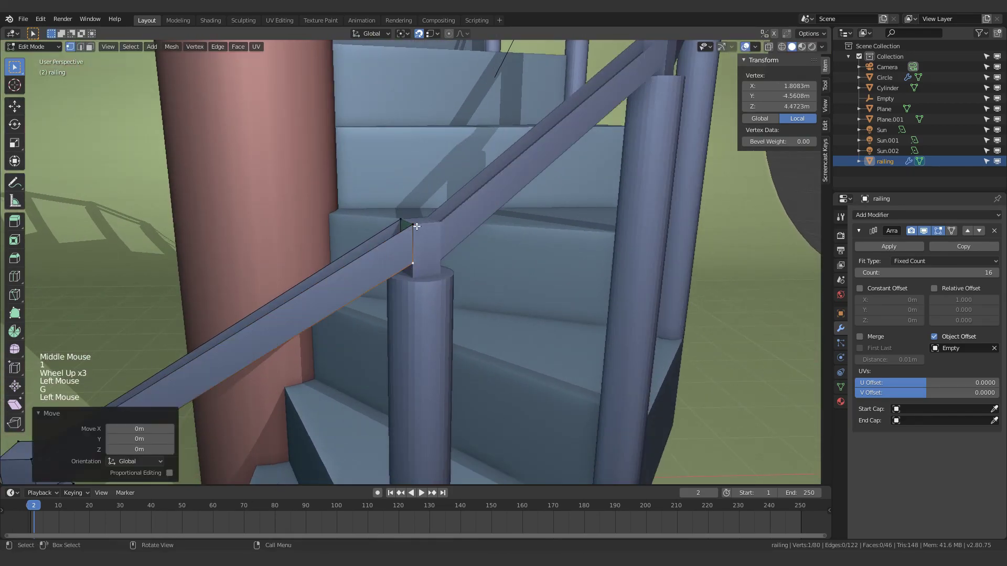
scroll(417, 226, down, 4)
Delete the side face of the first post's block between the two handrail strips
middle_drag(403, 219, 494, 224)
scroll(495, 225, down, 1)
scroll(537, 172, up, 5)
key(3)
middle_drag(551, 152, 387, 226)
click(359, 219)
key(x)
click(357, 229)
Fill the open top and bottom of the handrail section with faces between the edges of its two side strips
key(2)
click(247, 339)
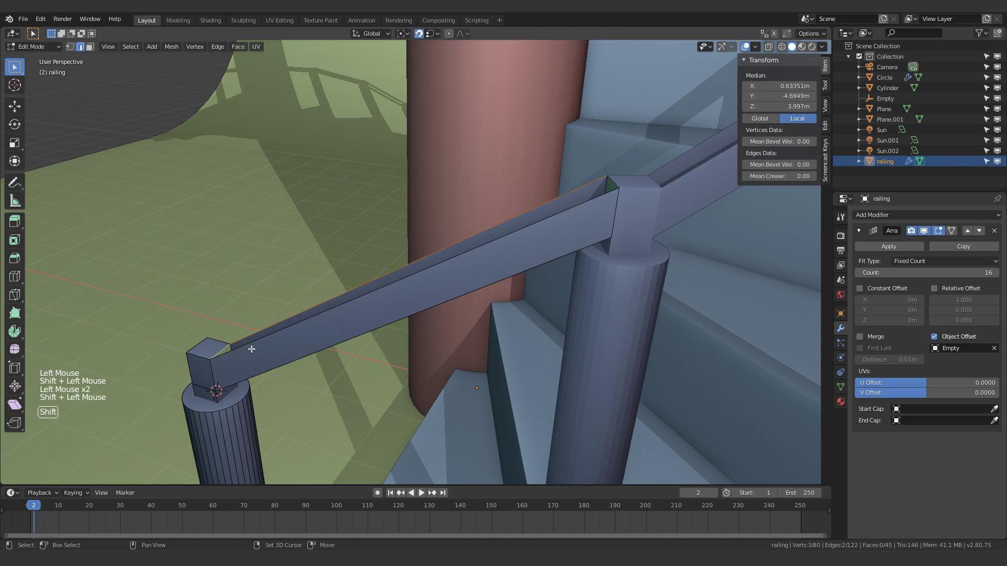
middle_drag(278, 331, 400, 310)
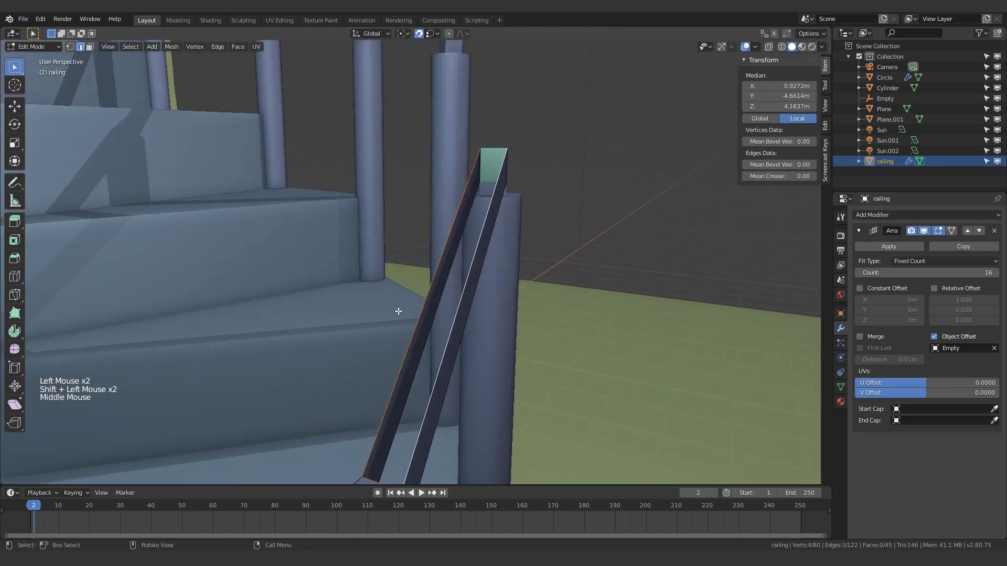
key(f)
middle_drag(470, 355, 309, 313)
key(f)
Return to Object Mode and enable Merge on the railing's Array modifier
middle_drag(419, 298, 588, 294)
key(Tab)
scroll(589, 296, down, 3)
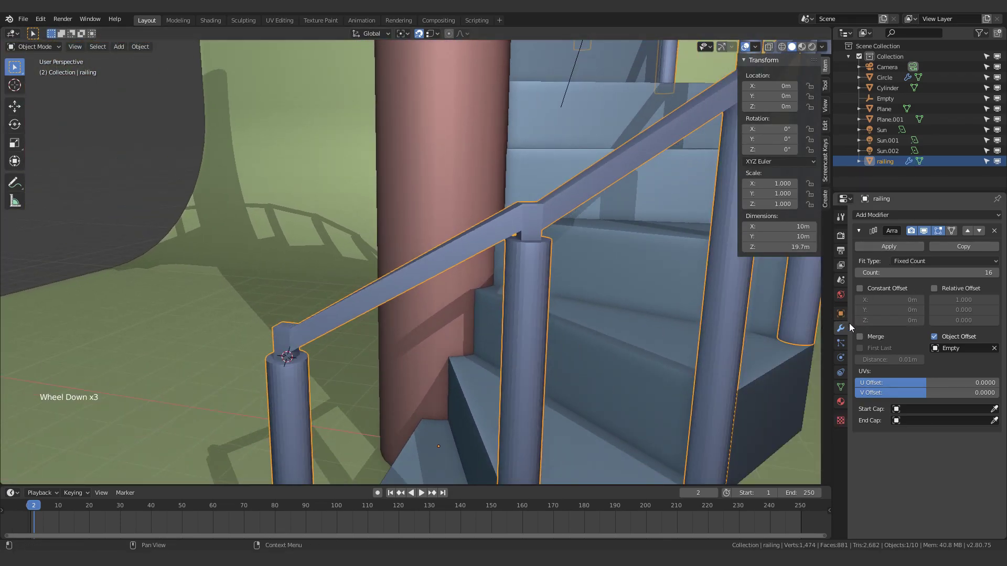
click(860, 337)
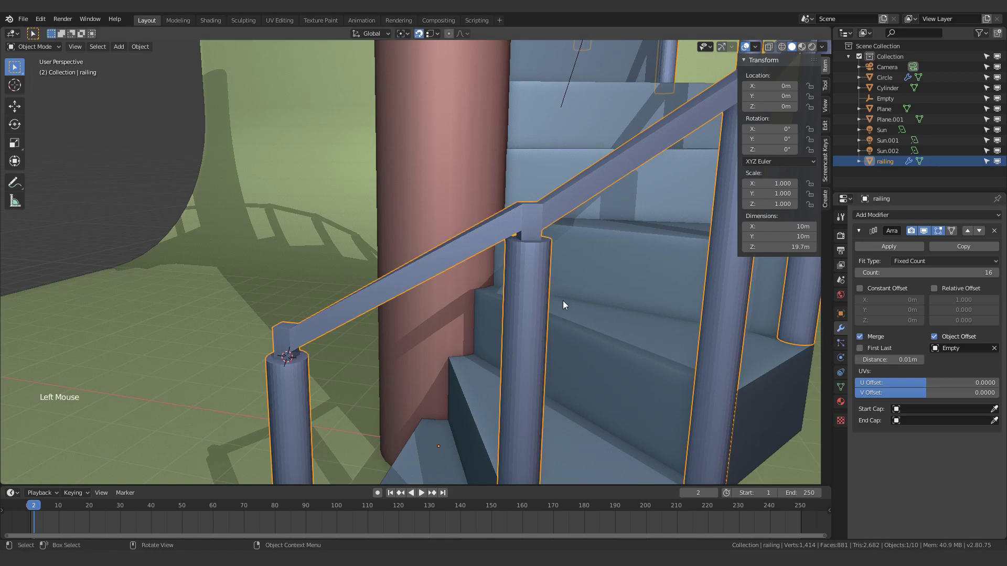
middle_drag(563, 300, 491, 245)
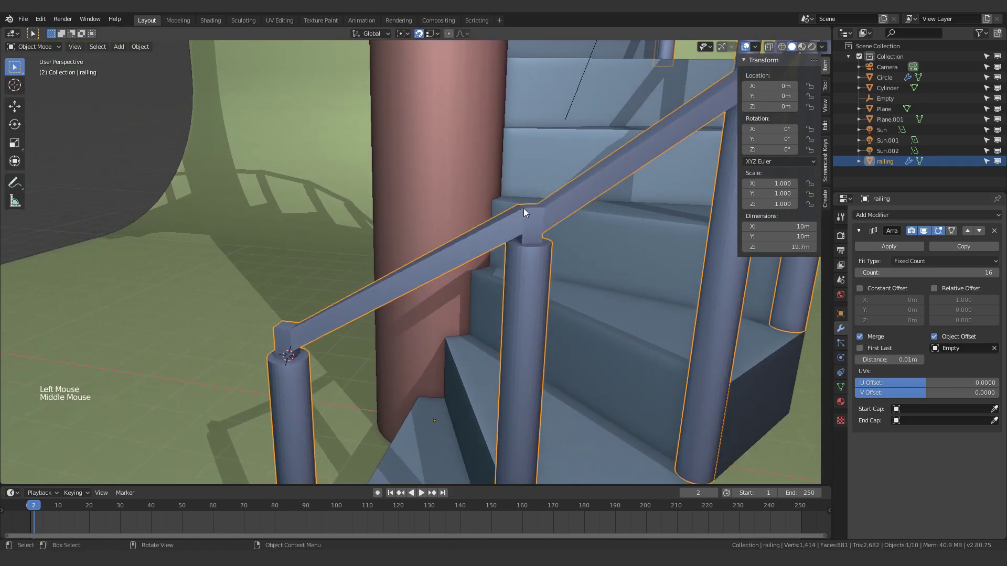
mouse_move(524, 209)
middle_down()
mouse_move(502, 274)
mouse_move(722, 228)
mouse_move(461, 221)
mouse_move(523, 212)
middle_up()
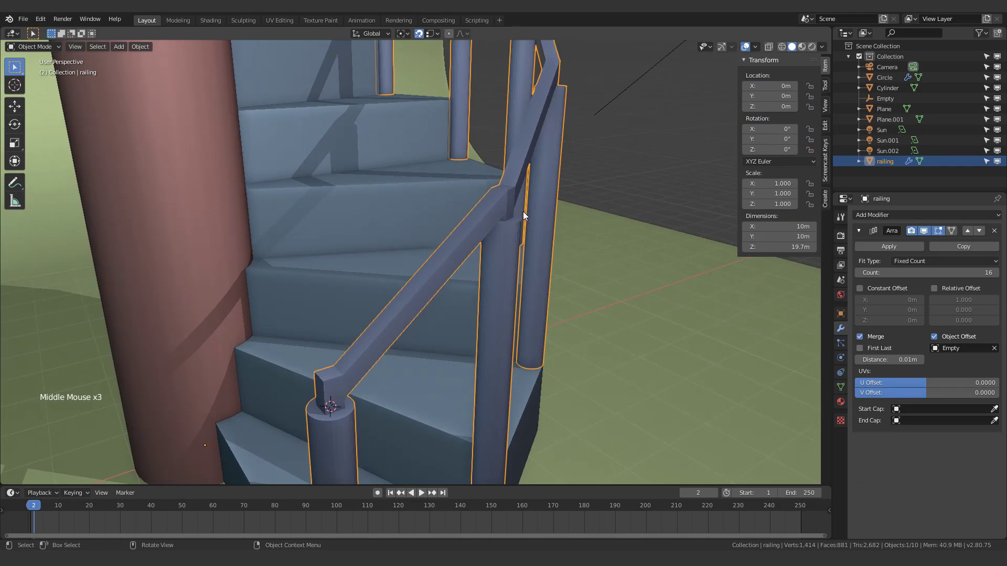
Hide the outer side face of the first handrail section in Edit Mode and return to Object Mode
key(z)
scroll(519, 194, up, 2)
key(z)
key(Tab)
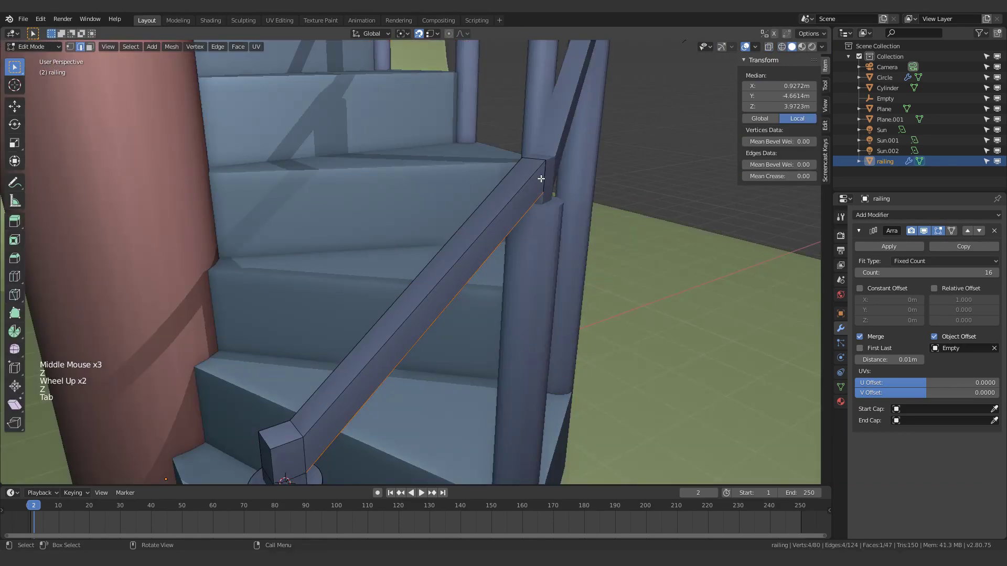
key(3)
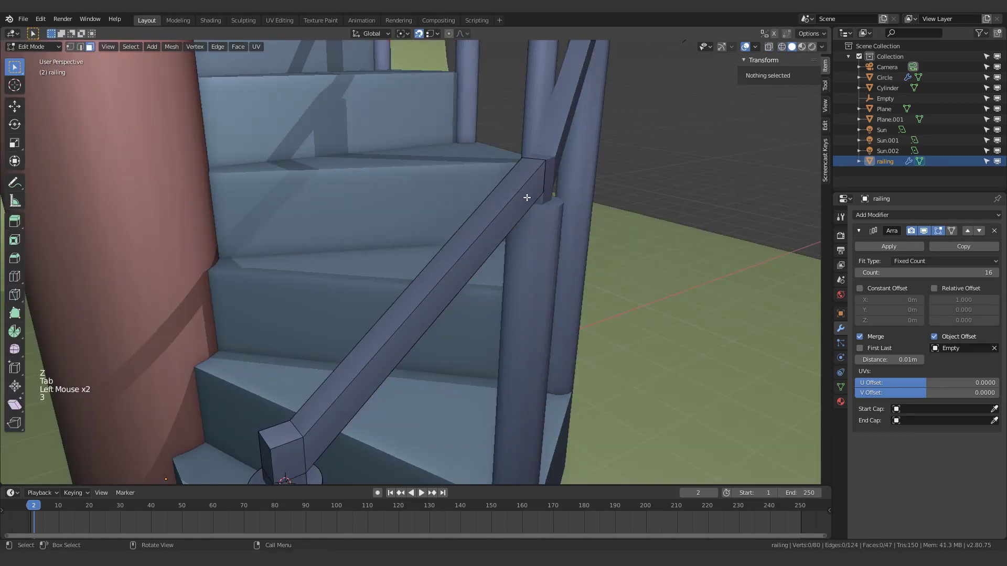
click(539, 204)
key(h)
key(Tab)
Delete the helper plane at the second post while the railing is hidden, and reveal the railing again
middle_drag(539, 204, 480, 231)
click(480, 229)
key(h)
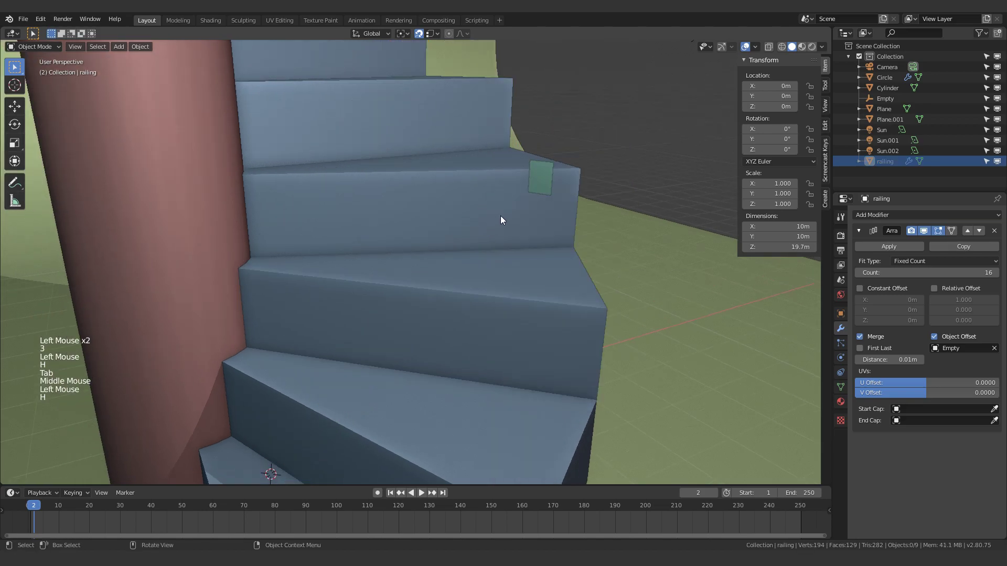
click(540, 178)
key(x)
click(543, 182)
key(alt)
key(alt+h)
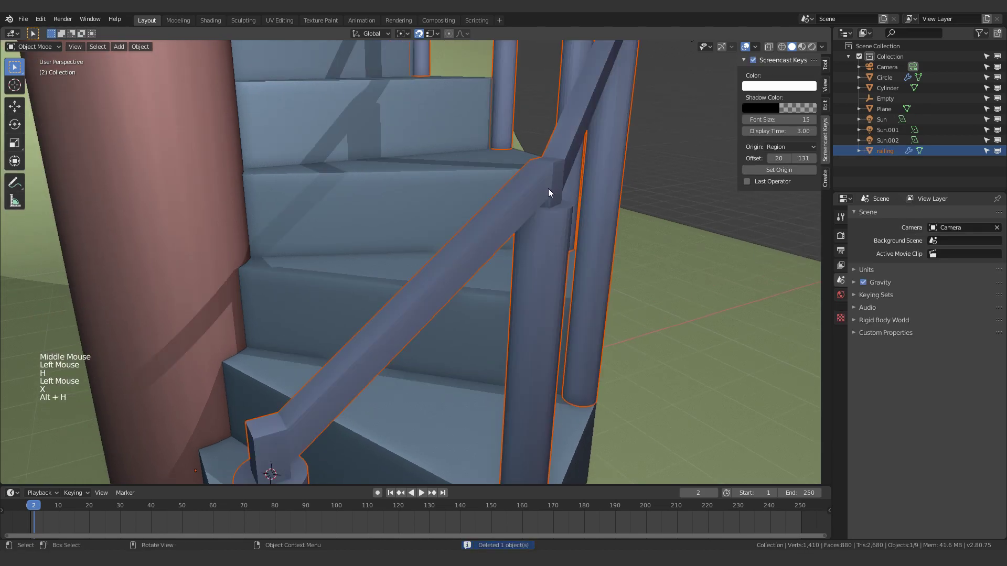
Reveal the hidden side face of the handrail in Edit Mode, select it to check it, and return to Object Mode
key(Tab)
click(502, 244)
scroll(501, 244, down, 4)
key(Tab)
scroll(493, 275, up, 4)
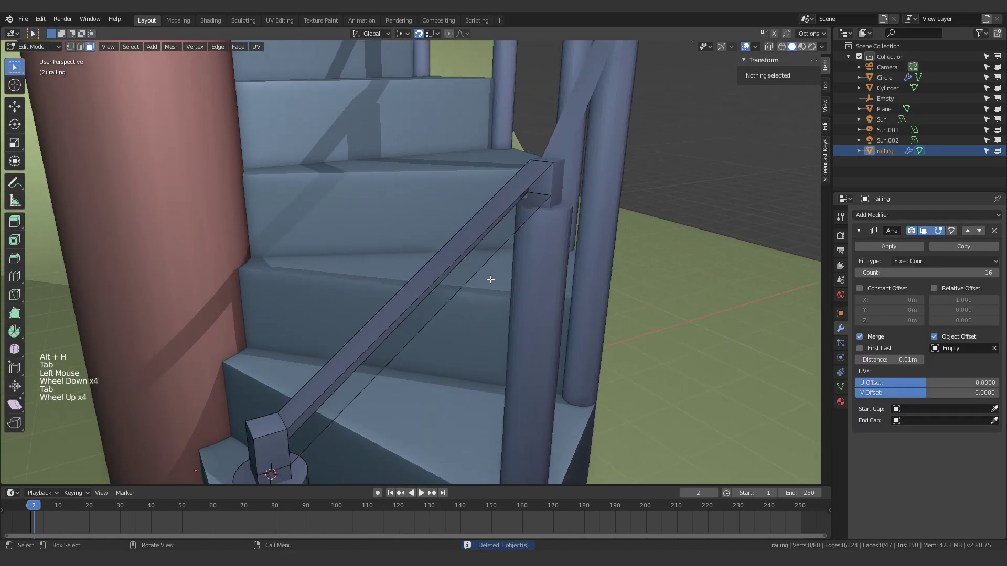
key(alt+h)
middle_drag(496, 279, 456, 285)
click(493, 232)
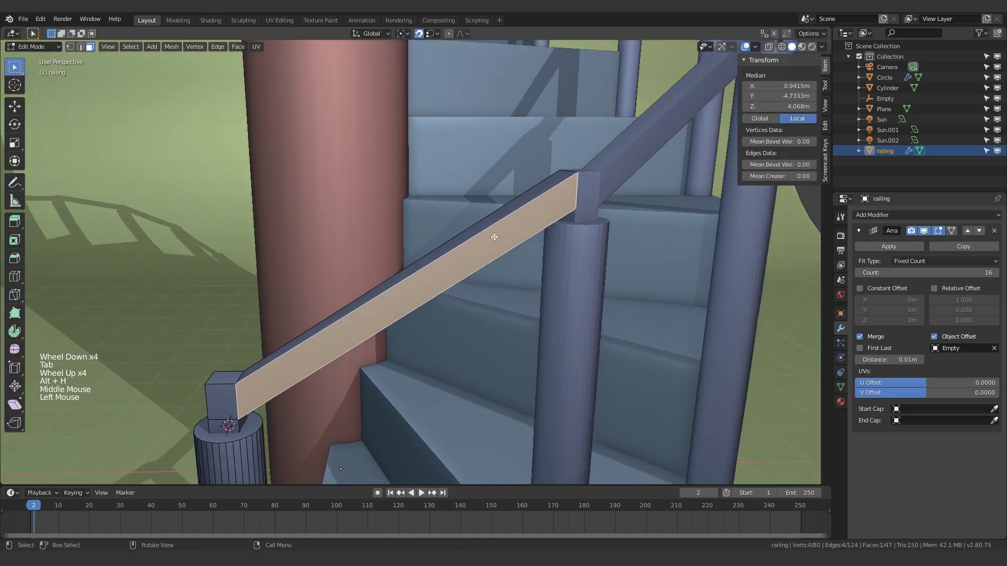
click(500, 222)
middle_drag(499, 222, 550, 297)
key(Tab)
Check the Backface Culling option in the viewport shading settings and inspect the handrail sections from the far side
key(z)
scroll(497, 296, down, 2)
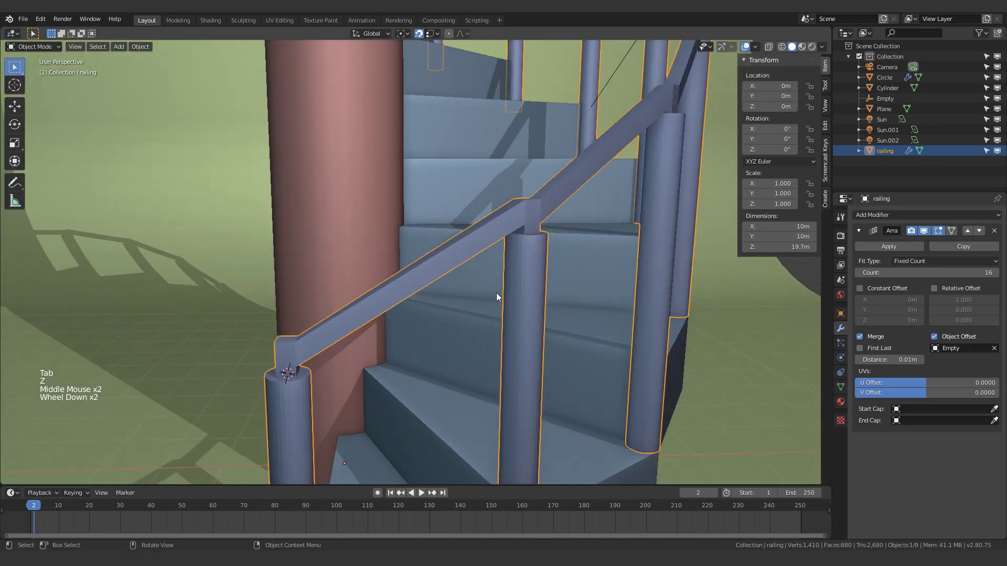
click(820, 46)
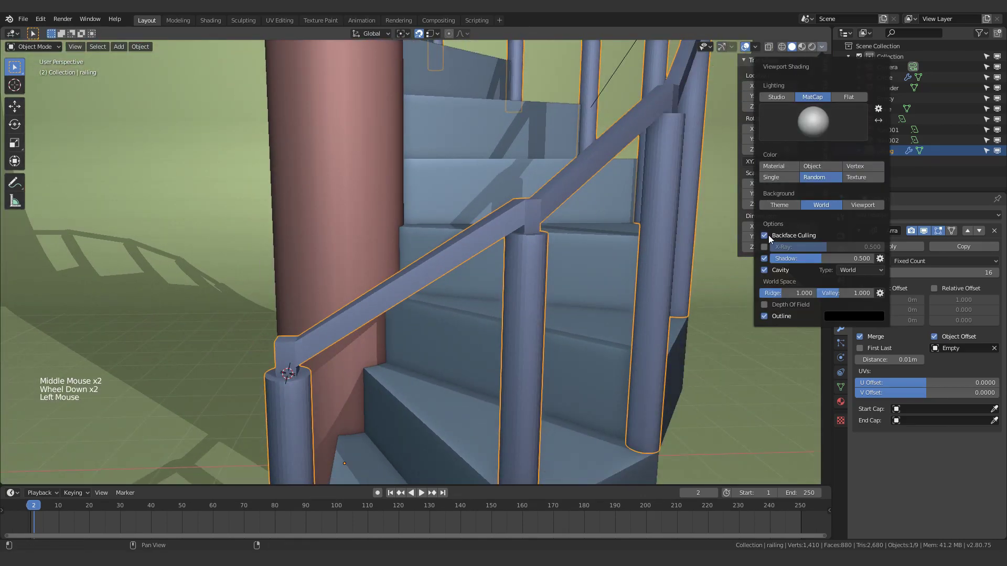
mouse_move(580, 297)
middle_down()
mouse_move(607, 206)
mouse_move(722, 248)
mouse_move(716, 281)
middle_up()
scroll(306, 188, down, 1)
middle_drag(306, 188, 439, 272)
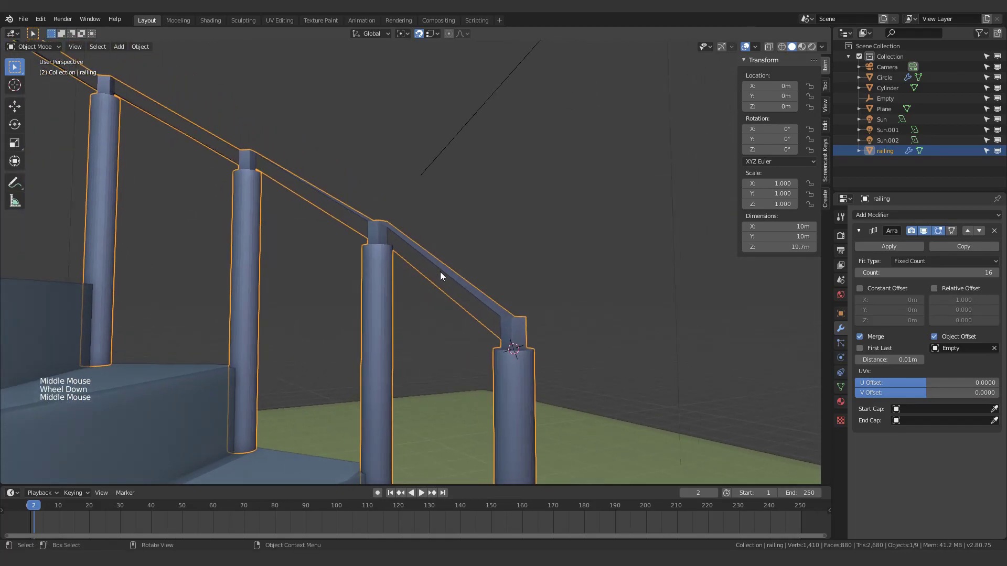
Recalculate the normals of the entire railing mesh to the outside in Edit Mode and return to Object Mode
key(Tab)
key(a)
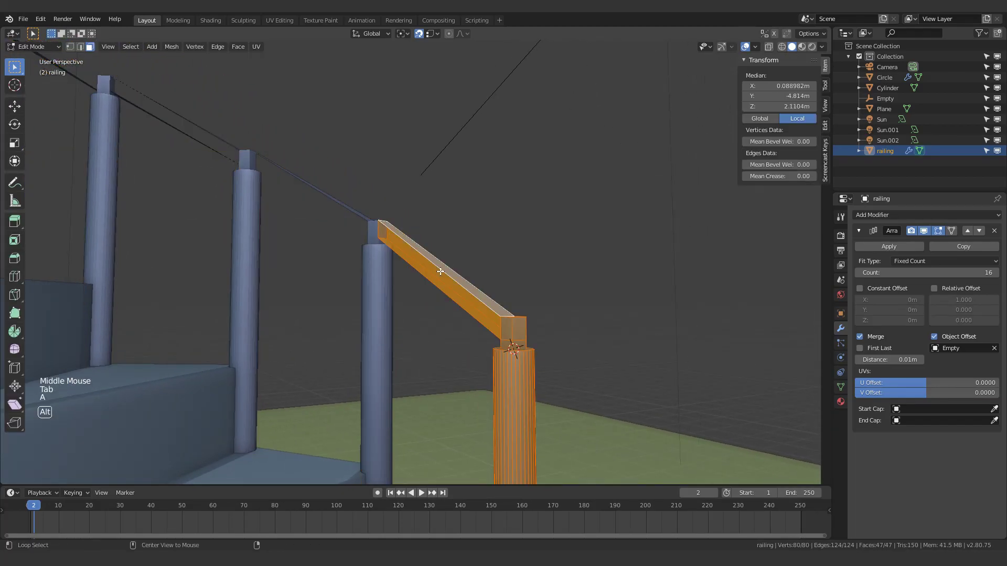
key(alt+n)
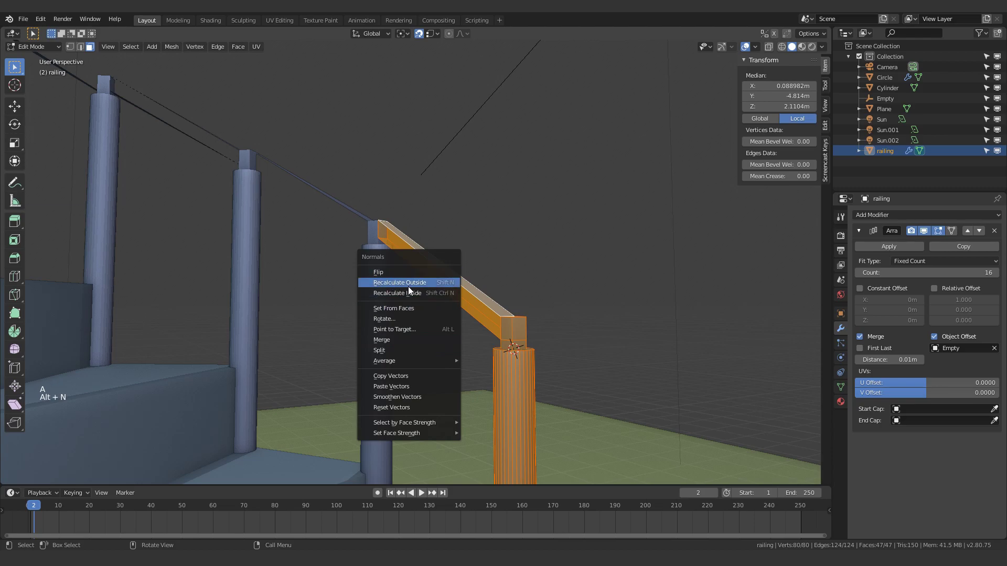
click(430, 286)
key(Tab)
Display the staircase in Rendered shading and change the render engine to Eevee
click(569, 264)
middle_drag(569, 263, 294, 293)
drag(352, 348, 357, 319)
mouse_move(477, 246)
middle_down()
mouse_move(477, 235)
mouse_move(354, 268)
mouse_move(432, 254)
middle_up()
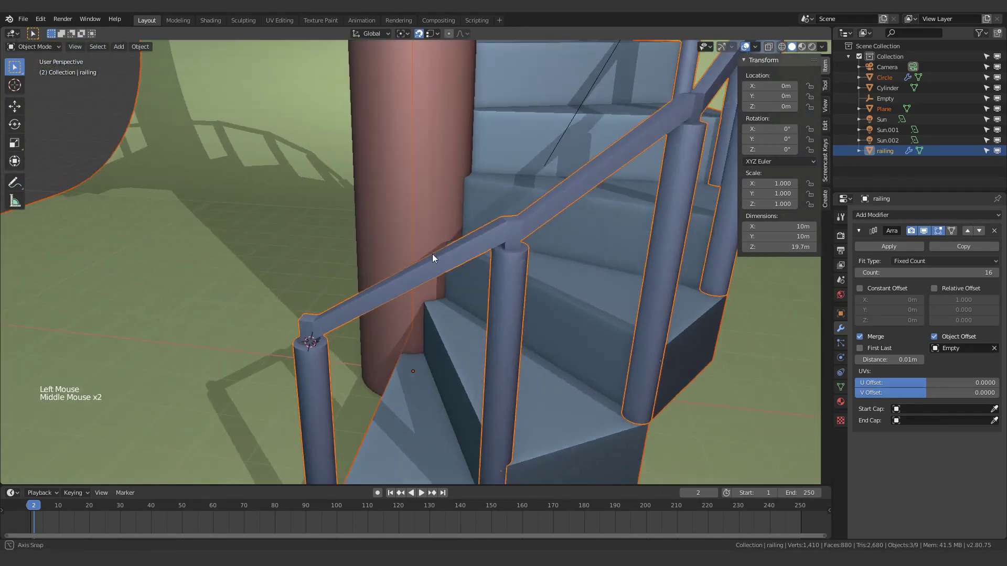
key(z)
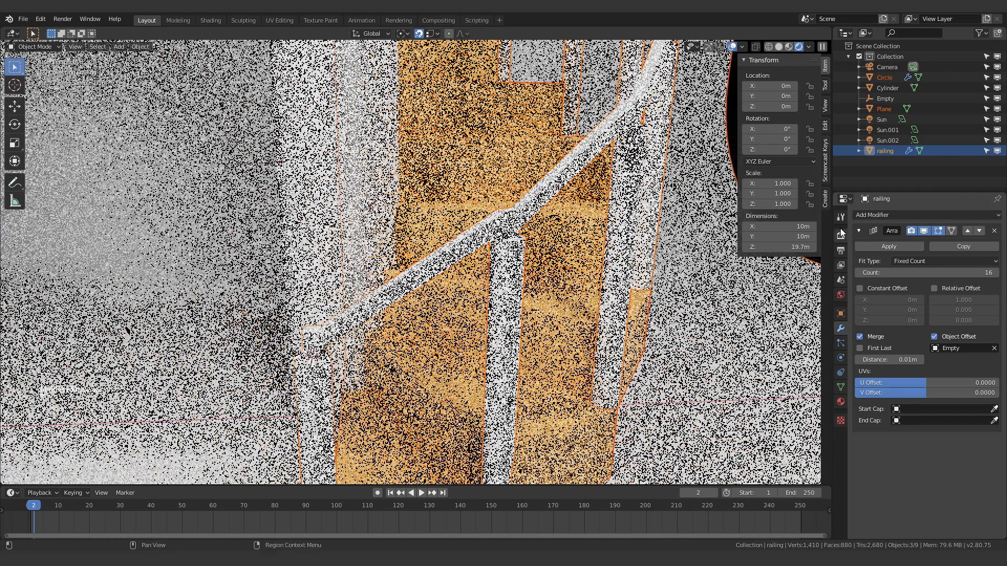
click(841, 235)
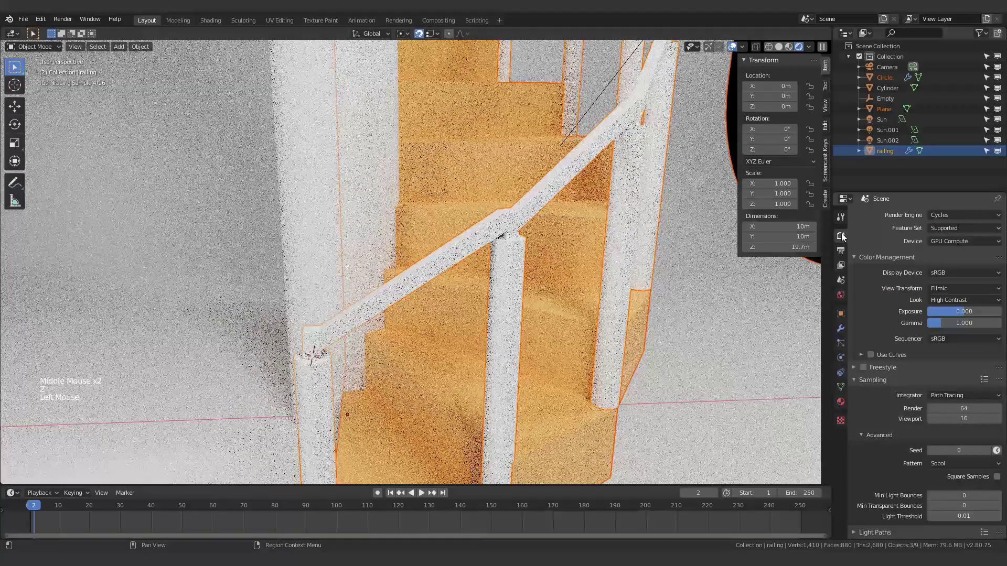
click(949, 216)
click(950, 227)
middle_drag(603, 241, 556, 245)
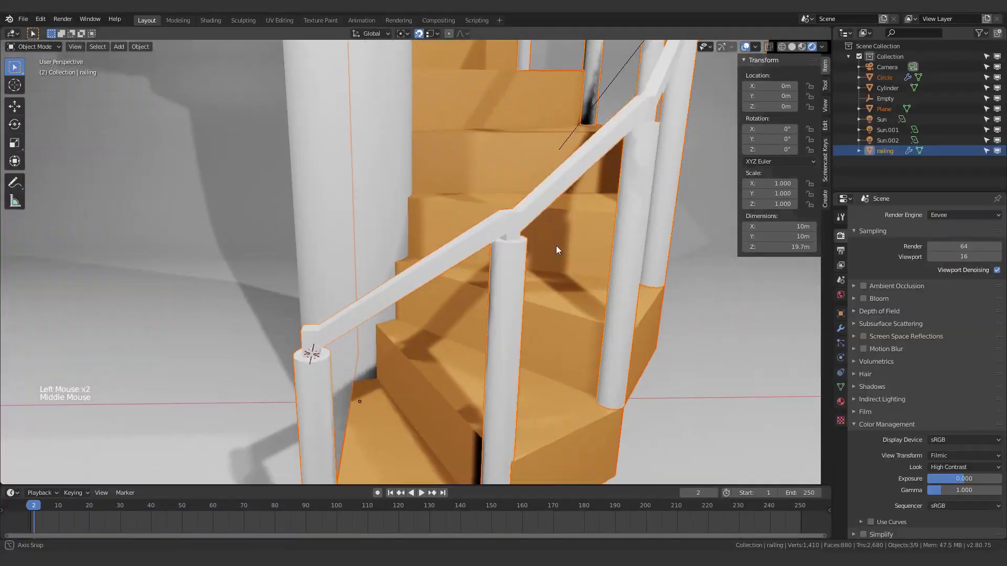
scroll(492, 263, down, 3)
middle_drag(433, 275, 461, 294)
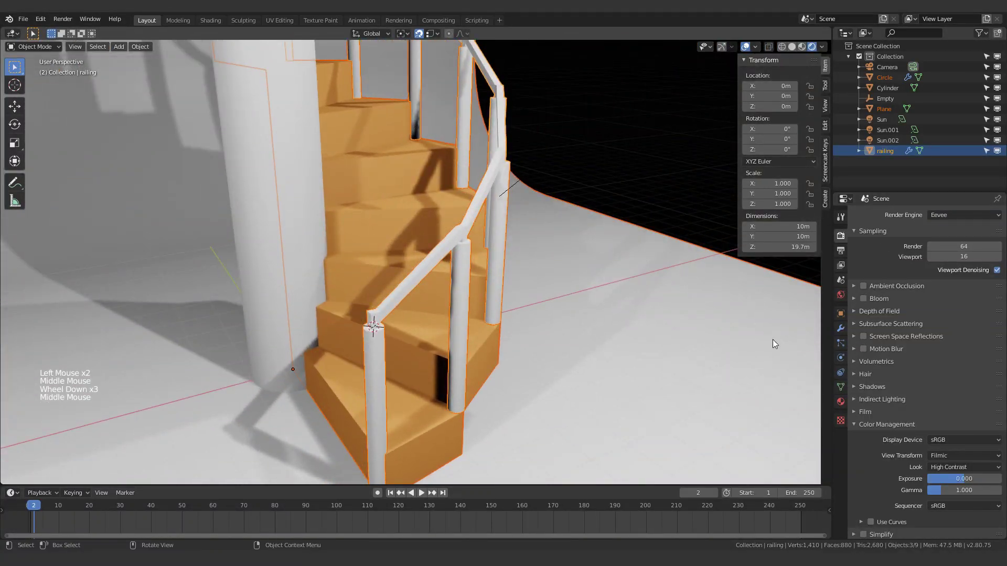
Assign the existing orange Material to the railing and inspect the handrail joint at the second post
click(840, 402)
click(858, 259)
click(886, 277)
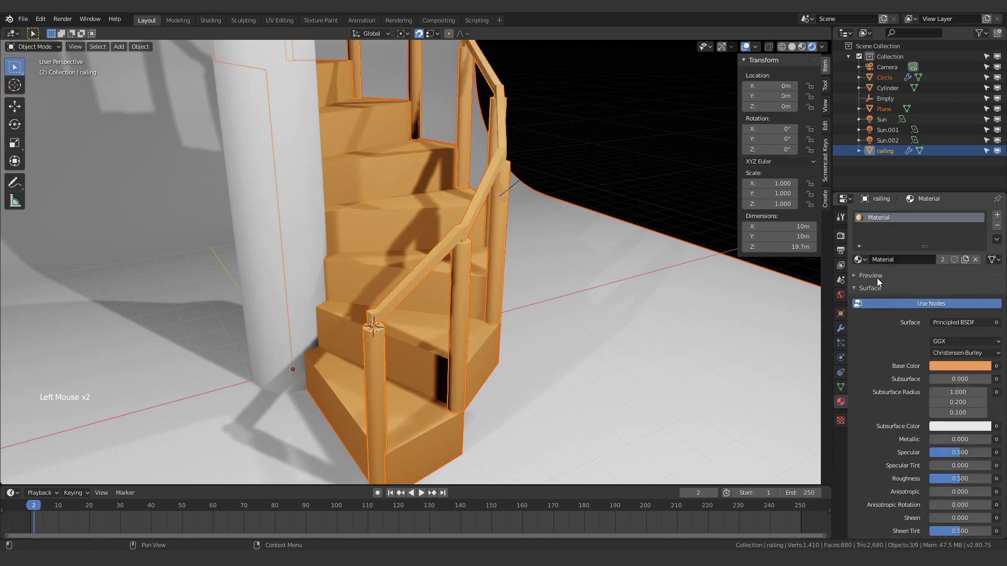
shift+middle_drag(521, 248, 449, 274)
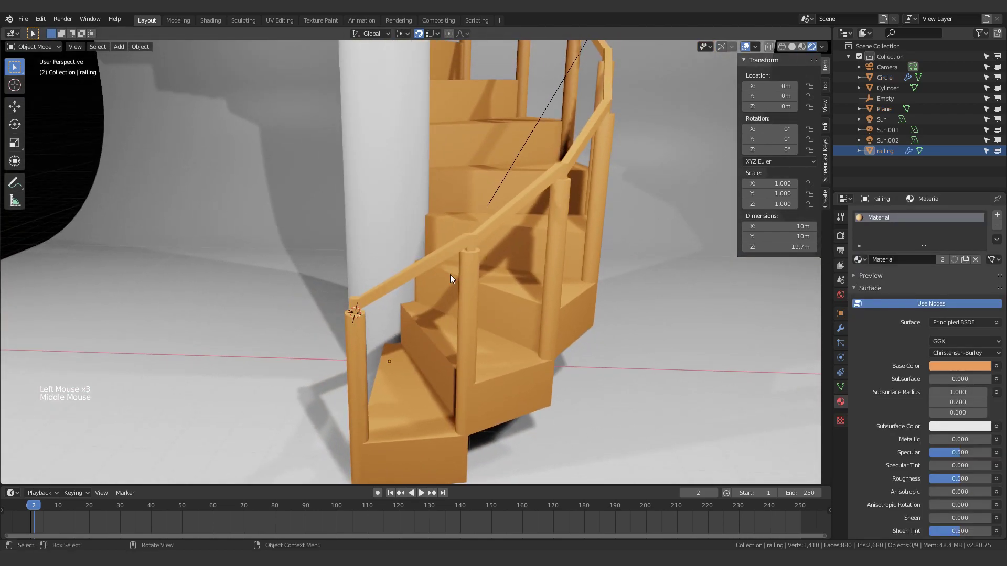
scroll(405, 209, up, 4)
middle_drag(432, 210, 360, 223)
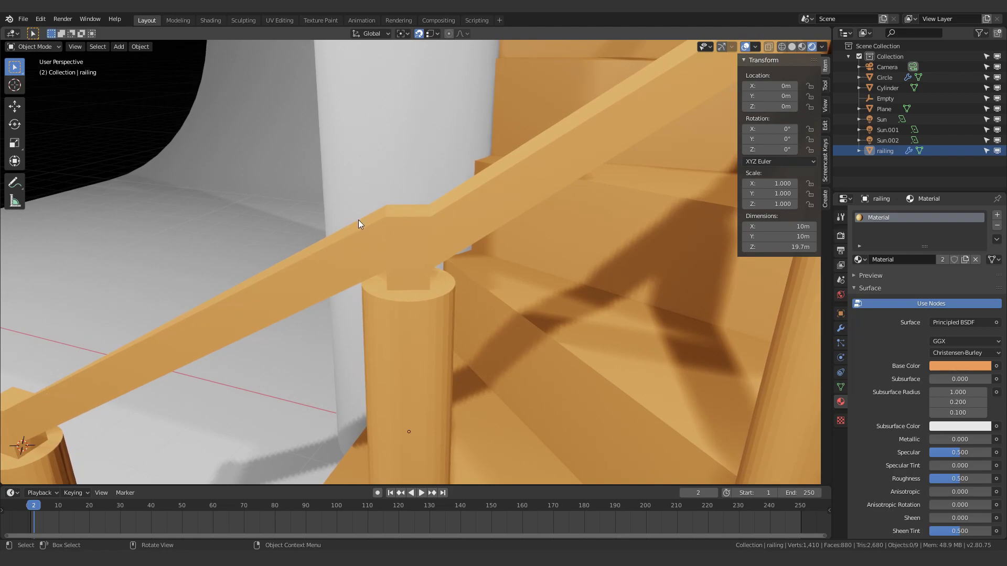
scroll(144, 351, down, 3)
shift+middle_drag(144, 351, 247, 197)
scroll(390, 225, down, 4)
Lower the outer top edge of the first post's cap and the top end edge of the handrail about 0.077 m along Z
click(371, 244)
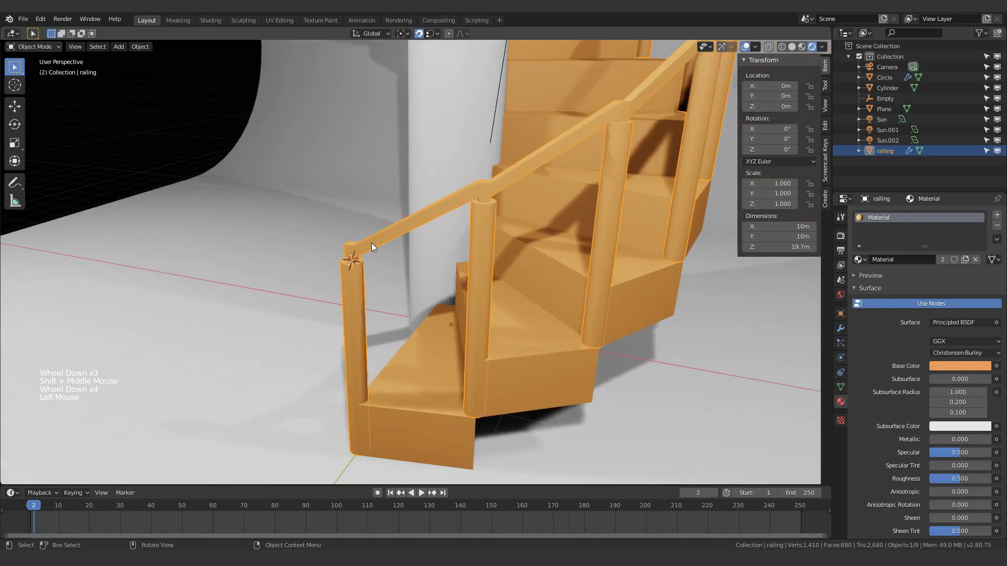
key(Tab)
scroll(266, 284, up, 4)
key(2)
click(281, 225)
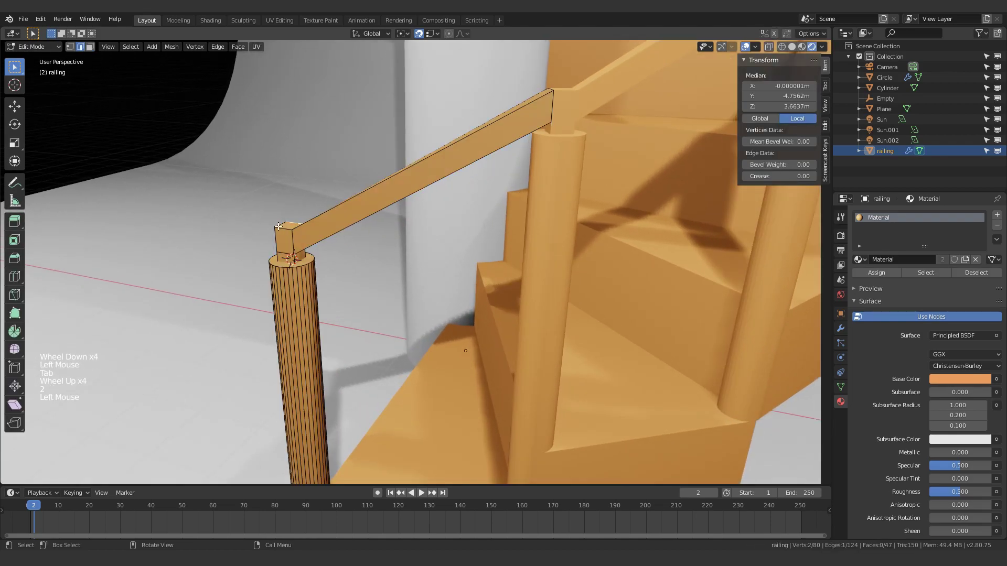
middle_drag(276, 233, 513, 110)
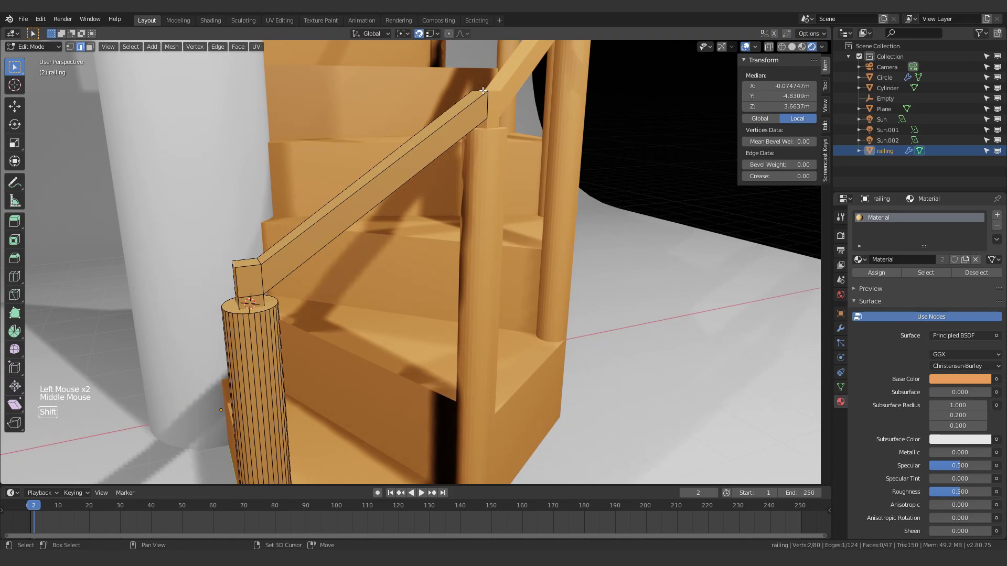
key(g)
key(z)
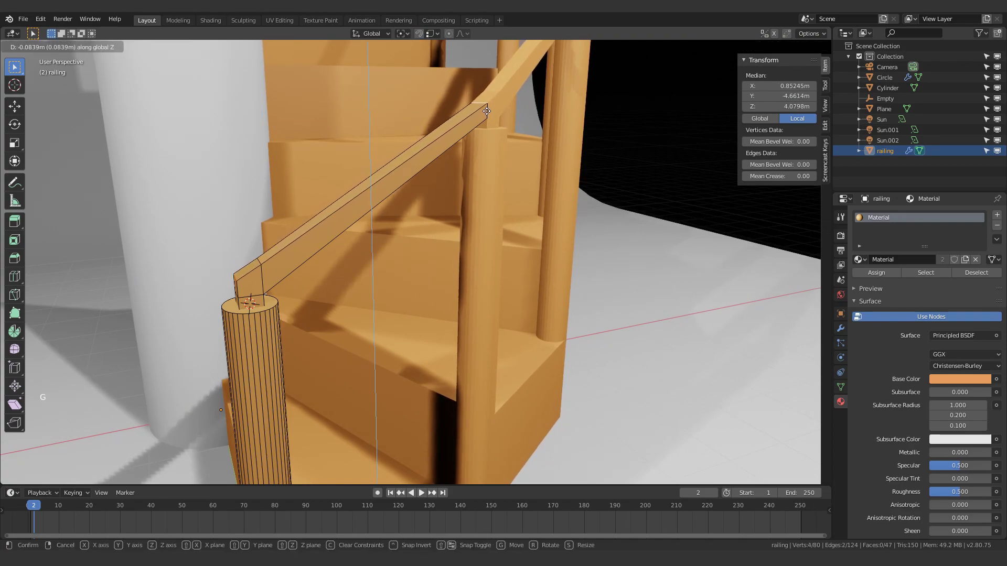
click(483, 110)
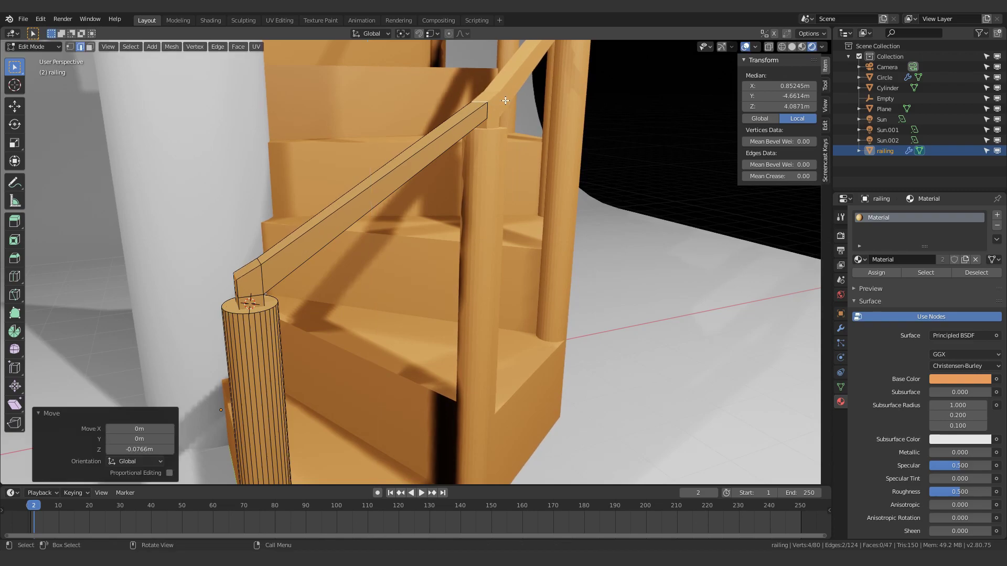
Lower the two selected top edges a further 0.011 m or so along Z to straighten the handrail joint
middle_drag(497, 97, 490, 274)
scroll(351, 390, up, 3)
scroll(350, 390, down, 4)
scroll(413, 338, up, 3)
middle_drag(582, 206, 535, 105)
shift+middle_drag(534, 105, 515, 48)
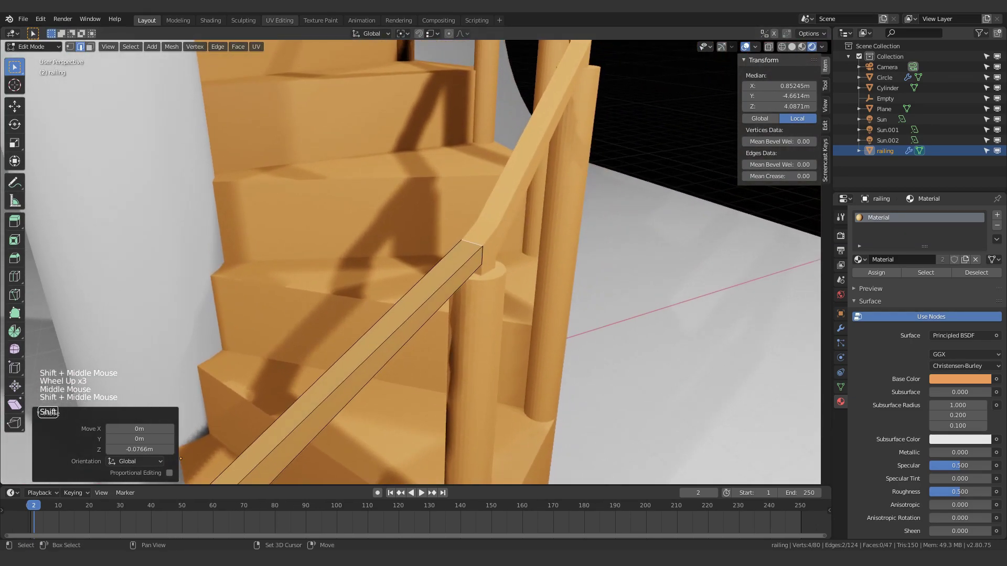
middle_drag(479, 240, 504, 220)
key(g)
key(z)
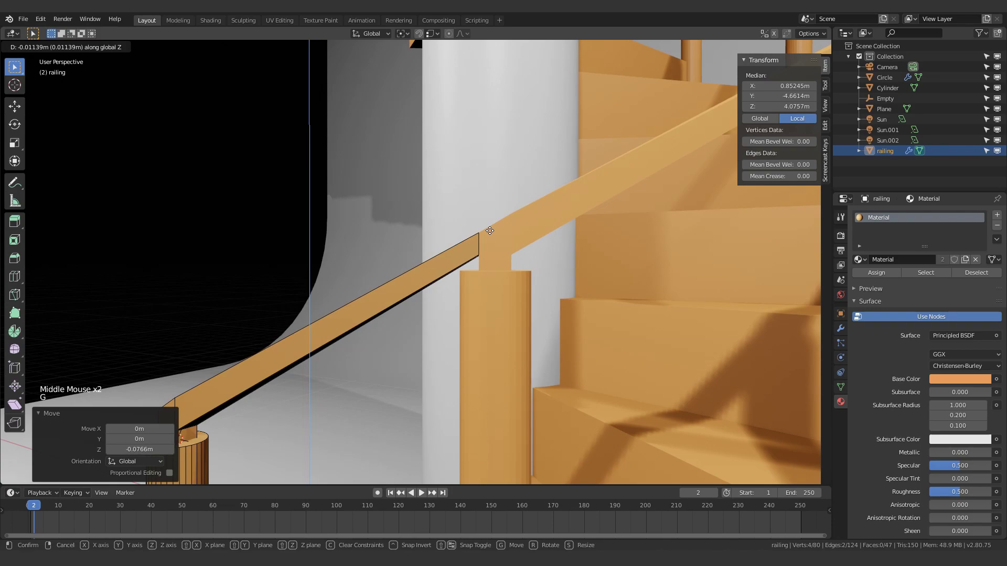
click(489, 230)
Lower the matching bottom edges of the post cap and the handrail's end about 0.033 m along Z
middle_drag(490, 231, 459, 280)
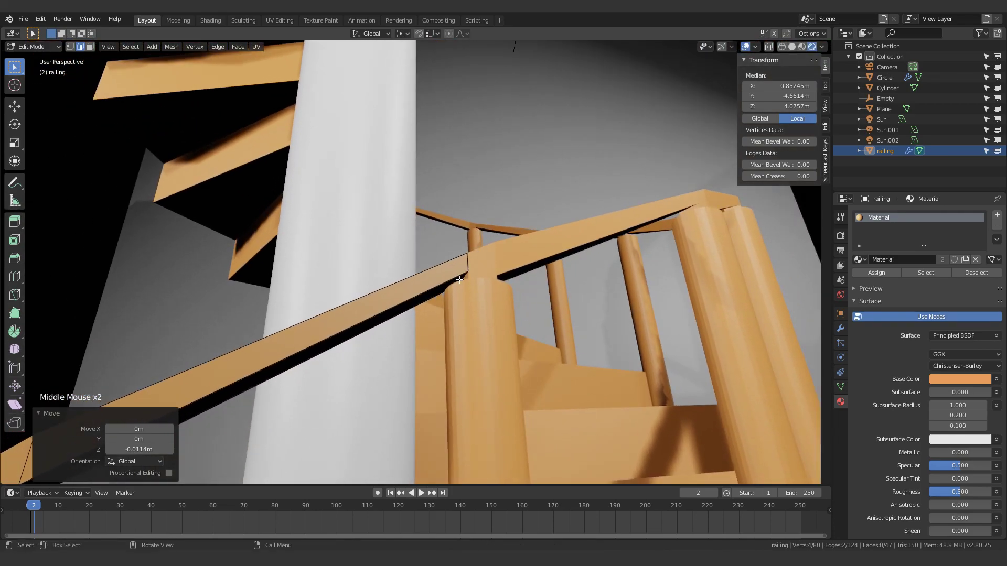
click(459, 280)
scroll(478, 289, up, 4)
scroll(490, 309, down, 5)
shift+middle_drag(490, 310, 661, 147)
key(g)
key(z)
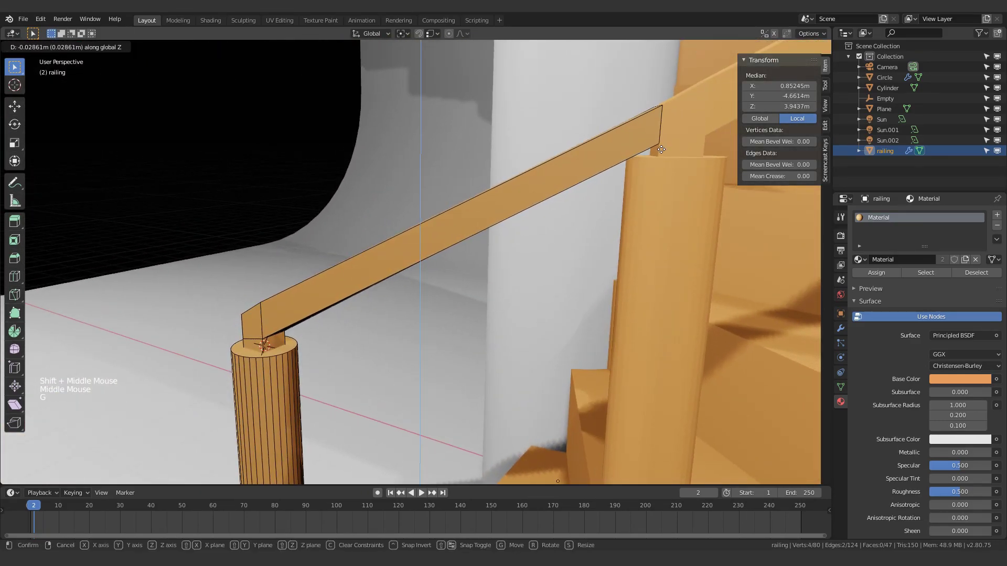
click(662, 150)
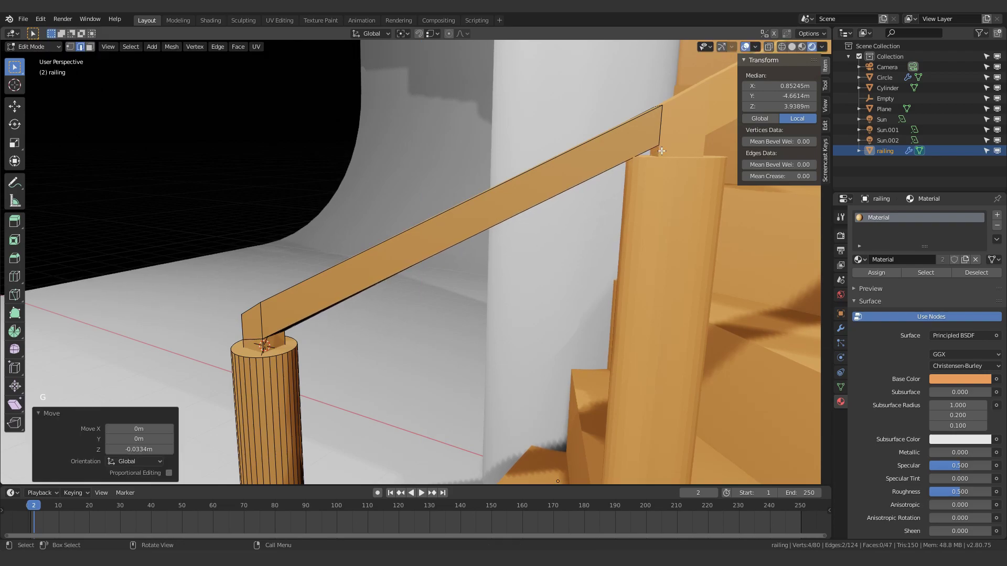
Lower the top face of the first post's cylinder about 0.058 m along Z and return to Object Mode
key(3)
click(287, 351)
middle_drag(287, 352, 365, 327)
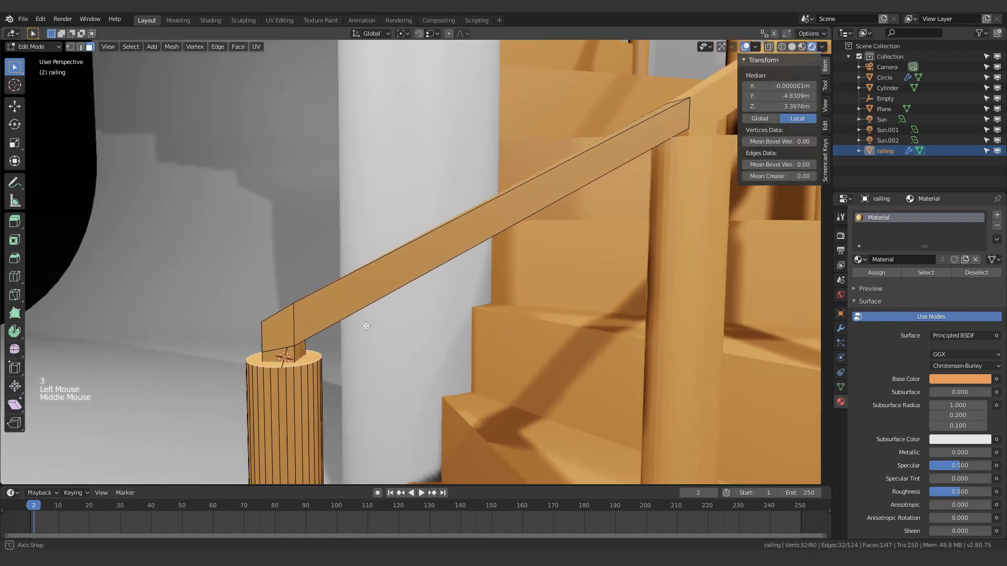
key(g)
key(z)
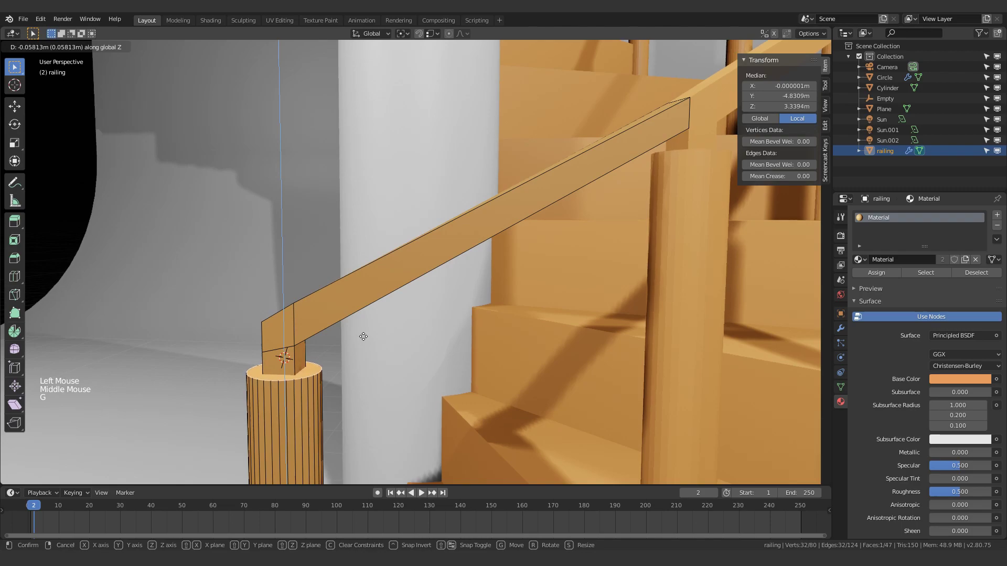
click(364, 336)
key(Tab)
scroll(439, 307, down, 8)
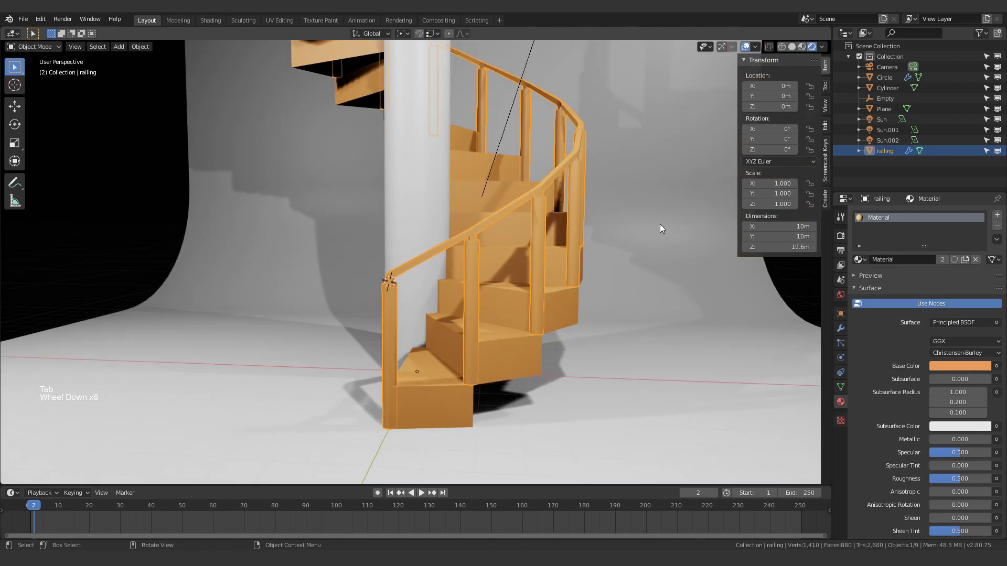
Inspect the rendered railing and its post tops from several sides and from above
click(660, 225)
middle_drag(537, 259, 622, 249)
click(622, 249)
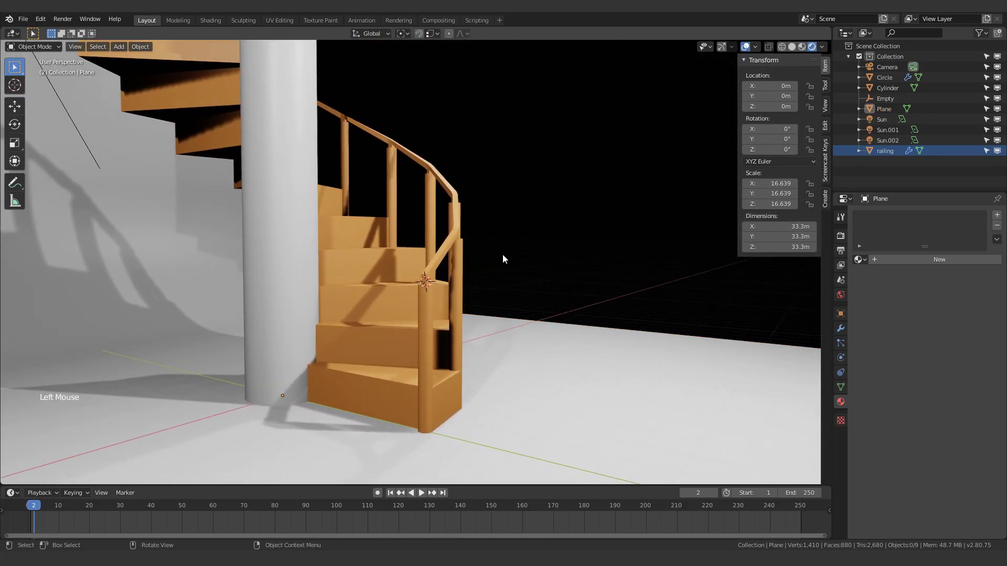
middle_drag(503, 258, 454, 288)
middle_drag(420, 294, 479, 275)
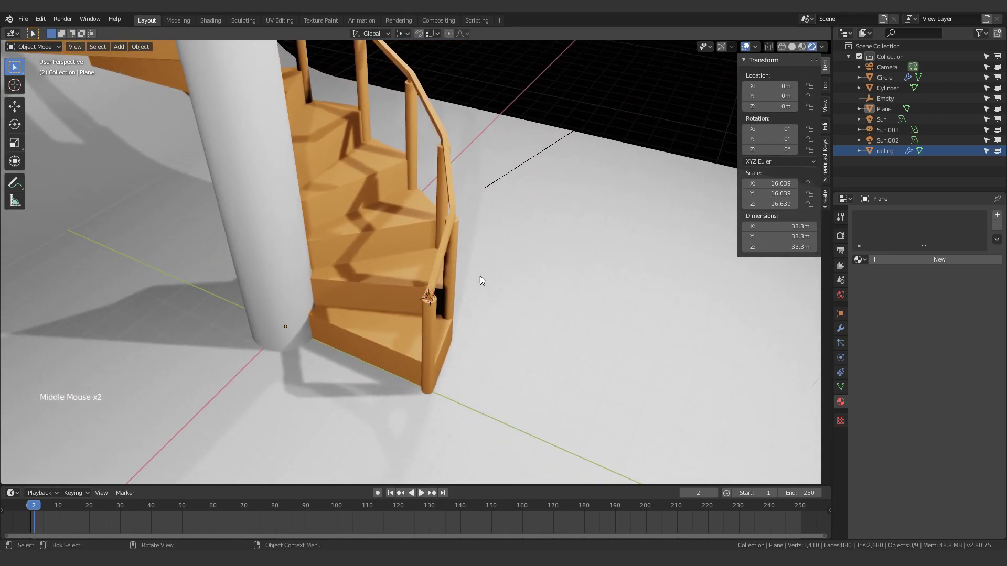
scroll(480, 276, up, 4)
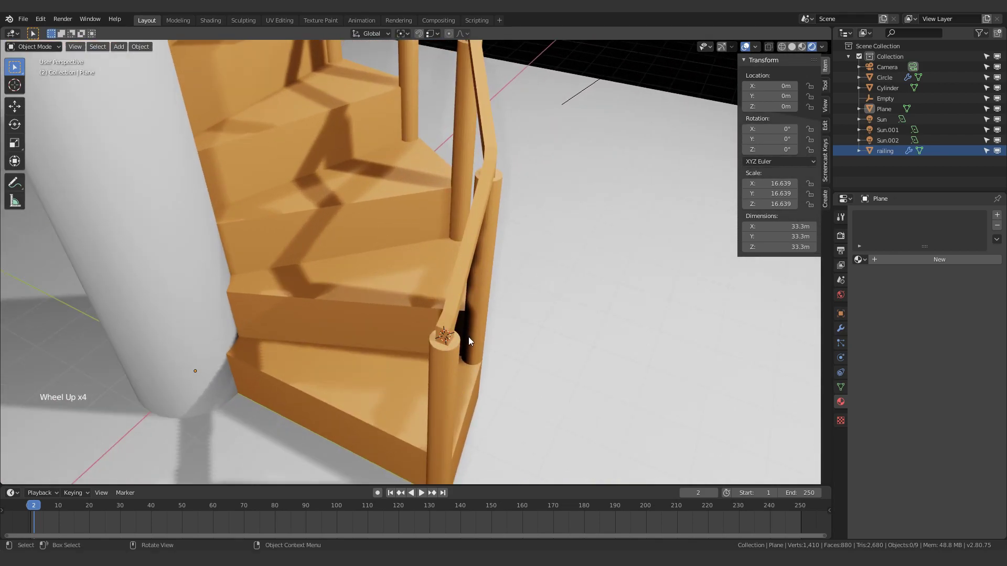
middle_drag(468, 336, 391, 363)
mouse_move(392, 307)
middle_down()
mouse_move(446, 259)
mouse_move(482, 248)
mouse_move(495, 219)
mouse_move(564, 218)
mouse_move(597, 198)
mouse_move(581, 169)
mouse_move(523, 173)
mouse_move(360, 231)
middle_up()
Shade the railing smooth in Solid view and enable Auto Smooth in its mesh normals
click(360, 231)
key(z)
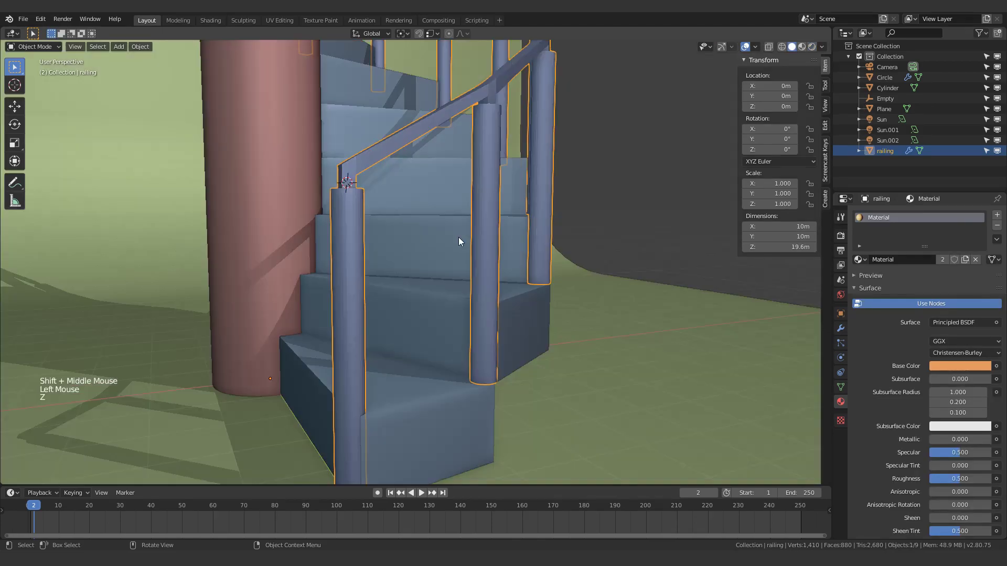
middle_drag(459, 237, 718, 317)
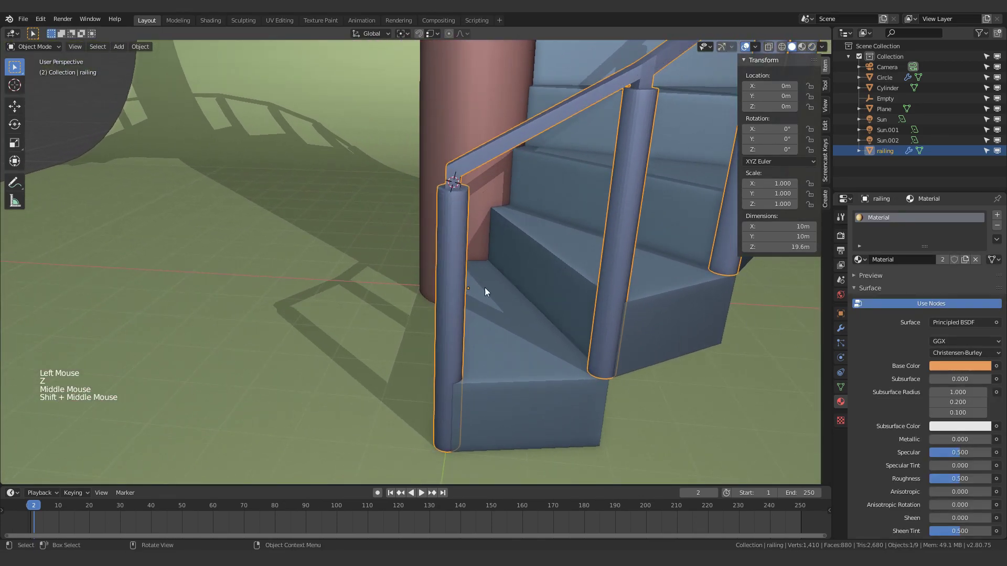
right_click(451, 270)
click(434, 244)
middle_drag(434, 245, 467, 204)
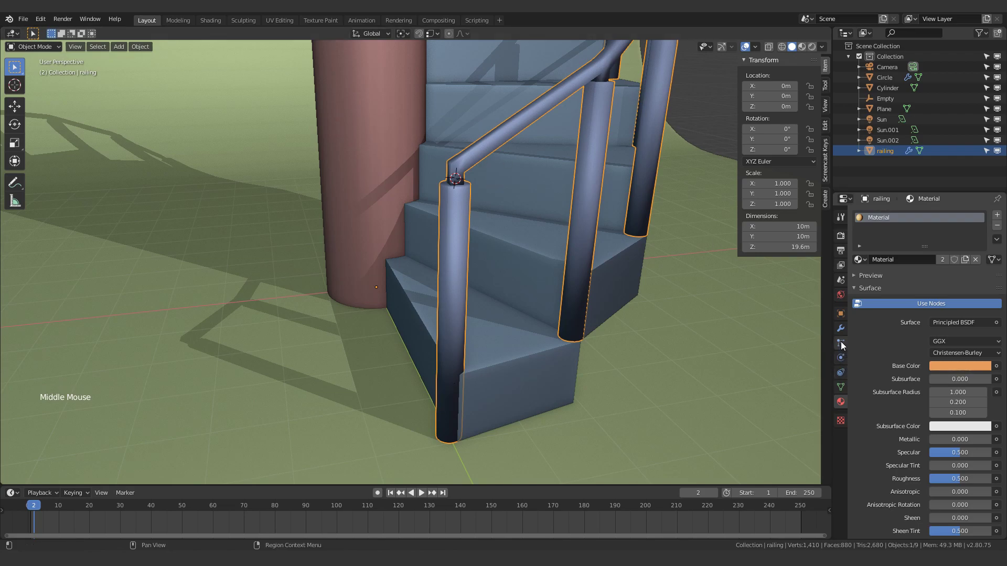
click(842, 386)
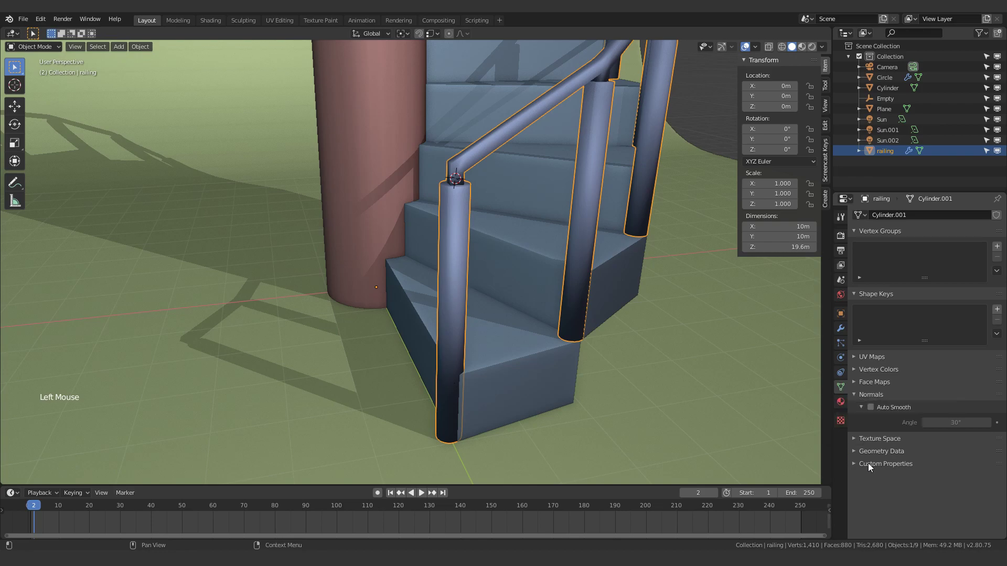
click(871, 407)
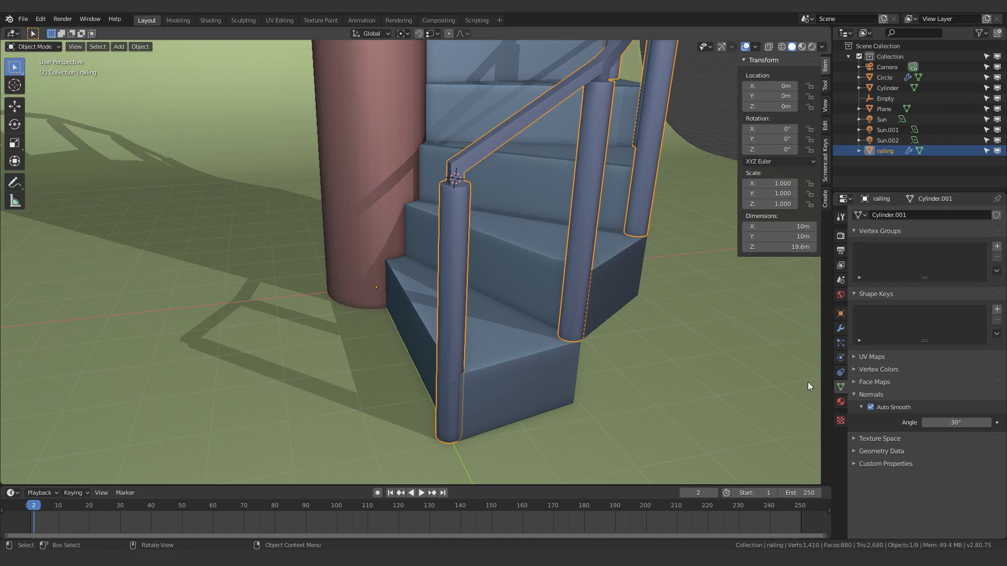
Deselect the railing and examine the whole staircase in Rendered shading
middle_drag(808, 382, 458, 256)
click(600, 248)
scroll(458, 256, down, 6)
key(z)
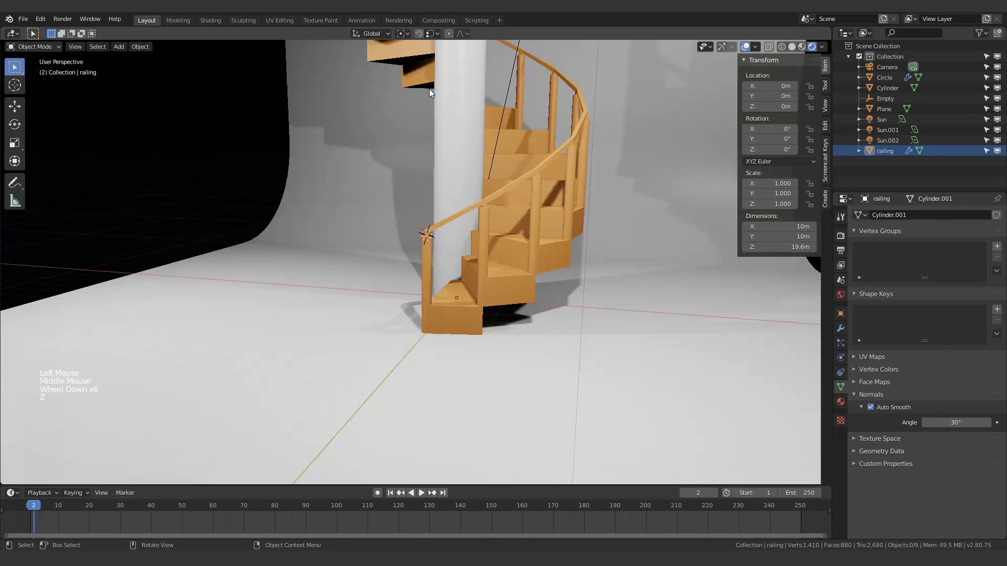
scroll(429, 89, down, 3)
middle_drag(501, 176, 662, 206)
scroll(511, 195, down, 1)
shift+middle_drag(511, 195, 512, 299)
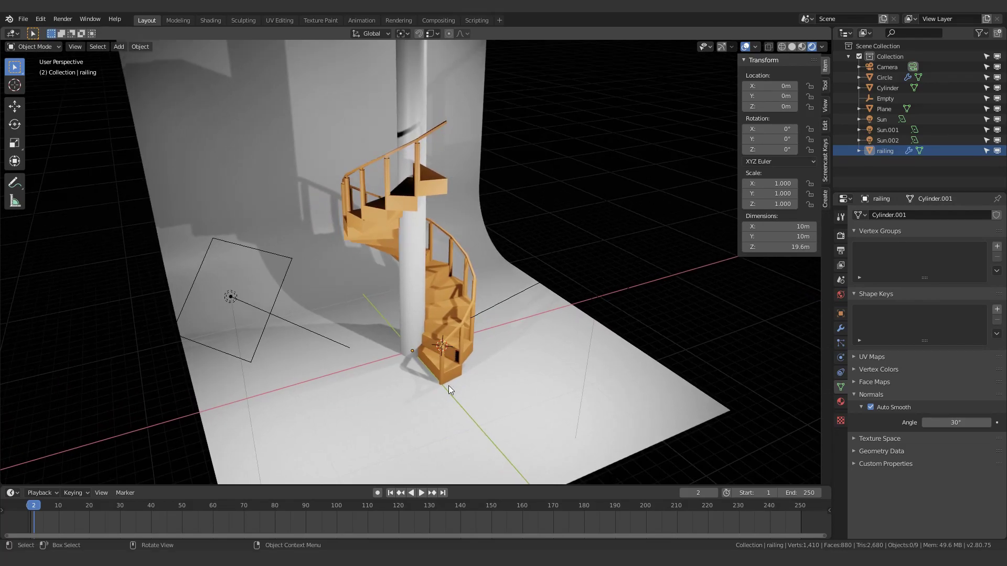
Show the railing's single base section in Edit Mode, and return to Object Mode in Solid shading
click(441, 369)
scroll(446, 383, up, 3)
key(Tab)
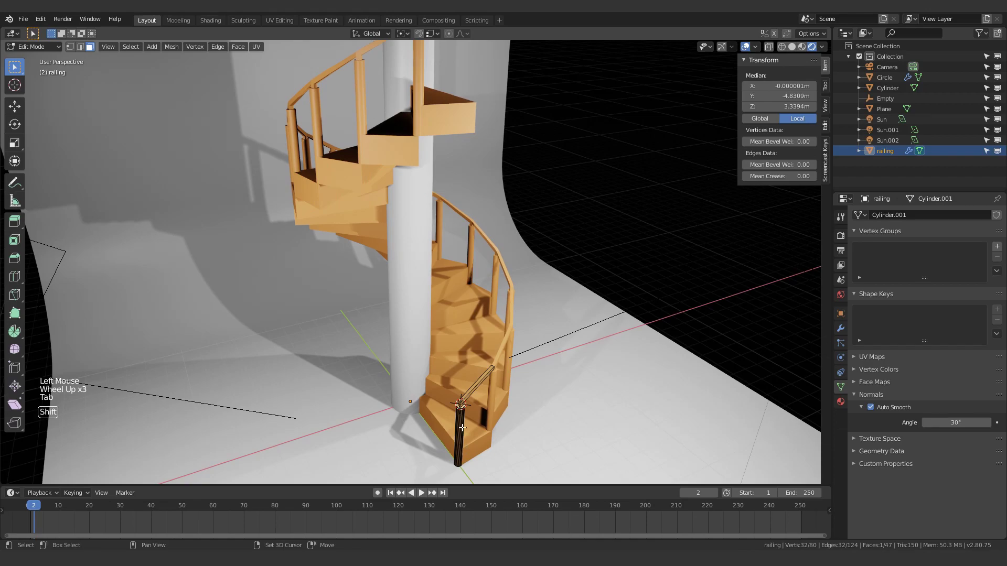
middle_drag(467, 98, 457, 226)
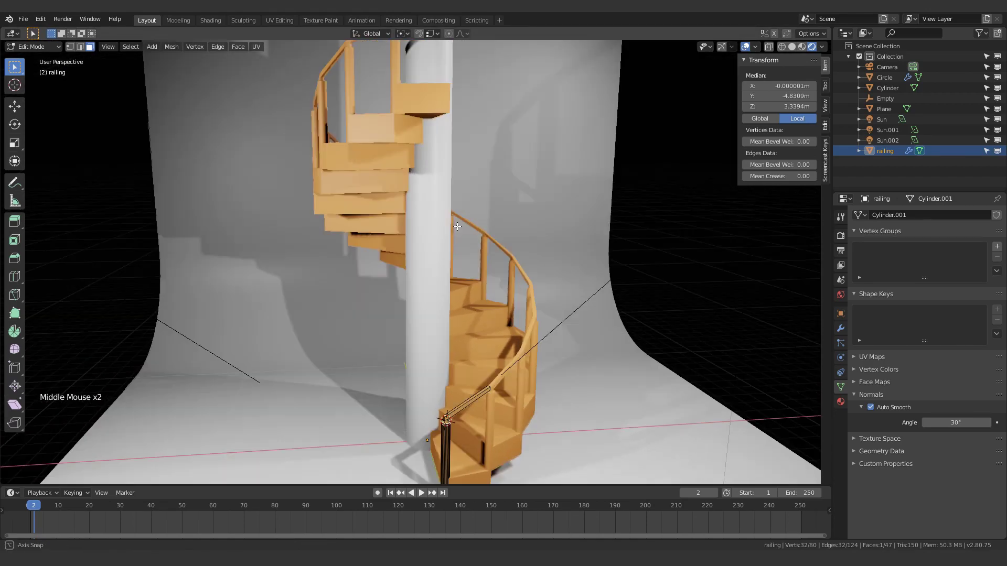
scroll(457, 226, down, 2)
key(z)
key(Tab)
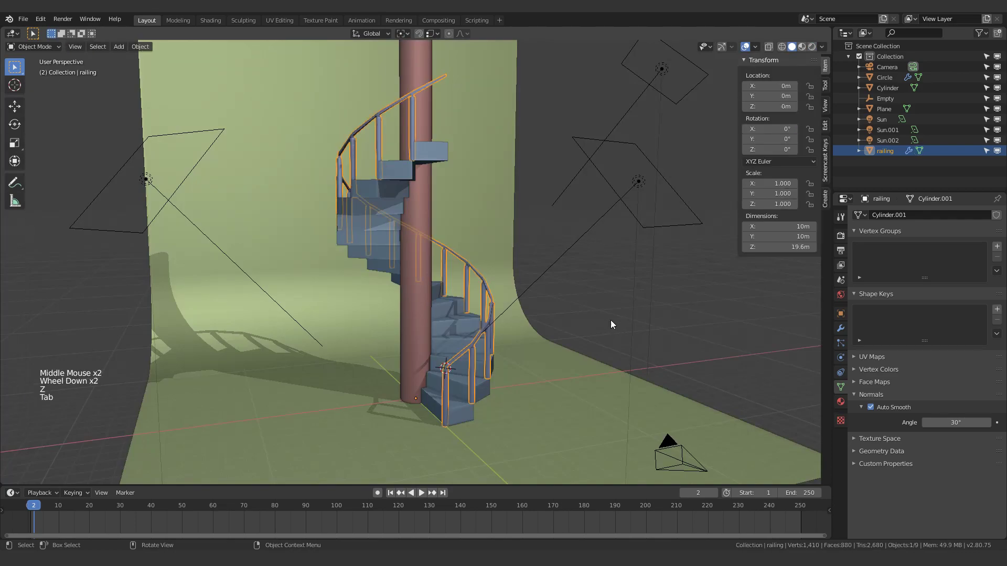
Deselect everything and review the finished staircase with its railing in Rendered shading
click(601, 319)
middle_drag(600, 319, 533, 337)
key(z)
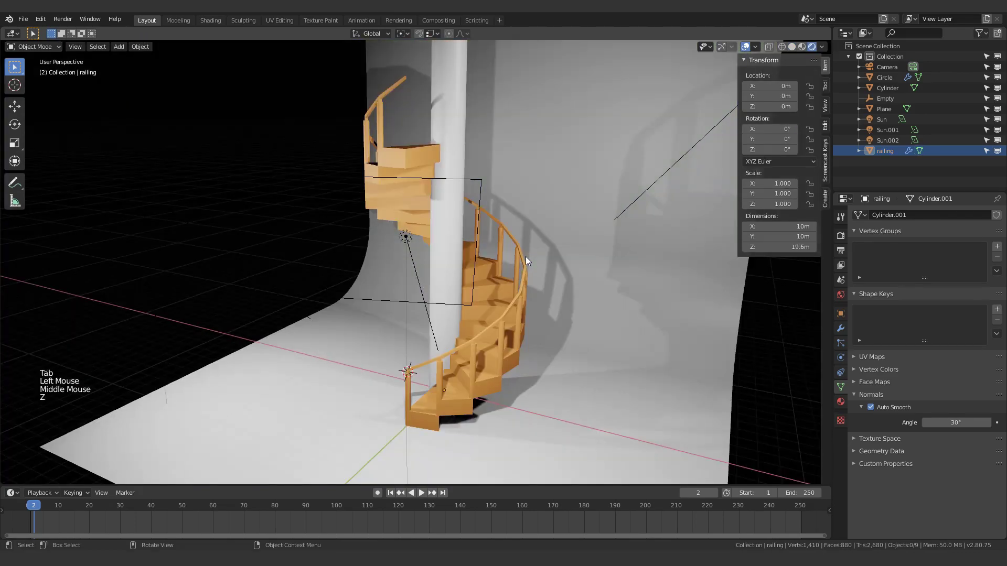
mouse_move(529, 269)
middle_down()
mouse_move(593, 312)
mouse_move(517, 314)
mouse_move(501, 342)
mouse_move(514, 378)
mouse_move(464, 357)
middle_up()
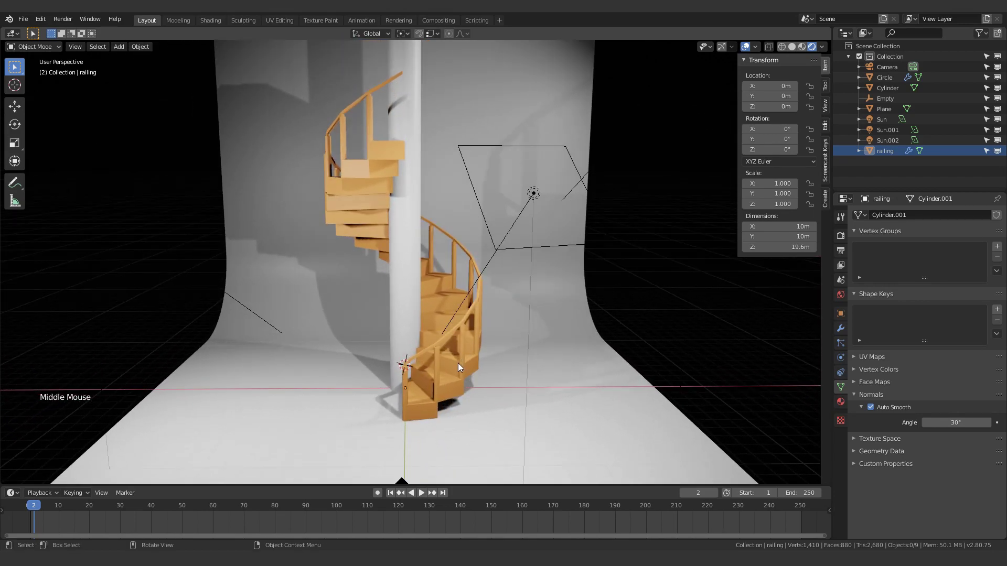